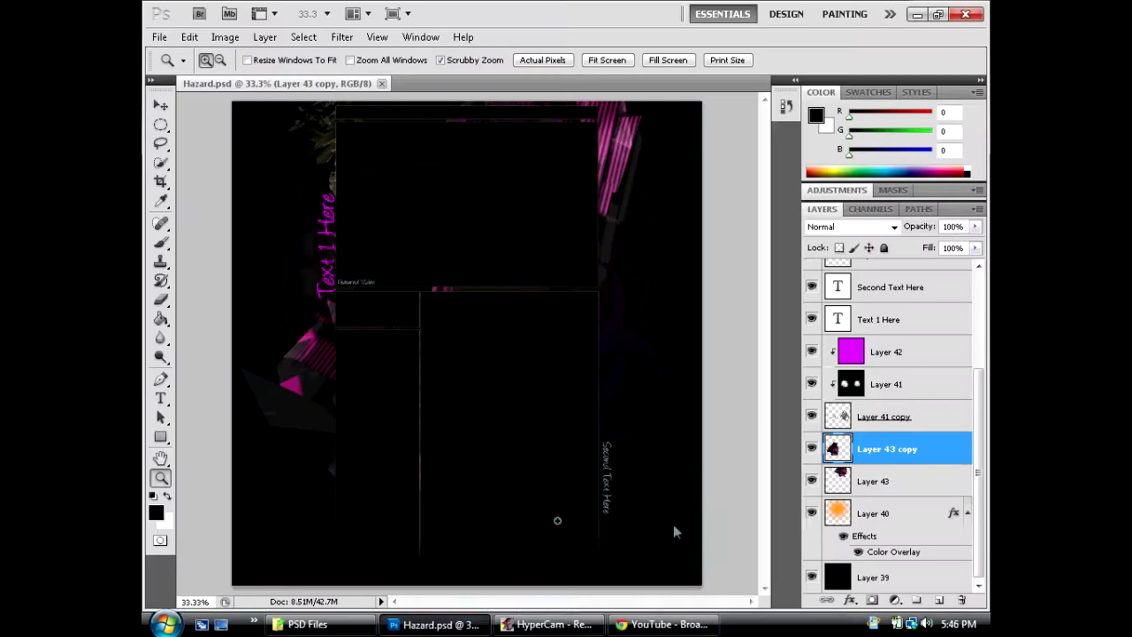
Apply Color Balance (Red +100, Blue -100) to Layer 43 copy and Layer 43.
key(ctrl+b)
key(Return)
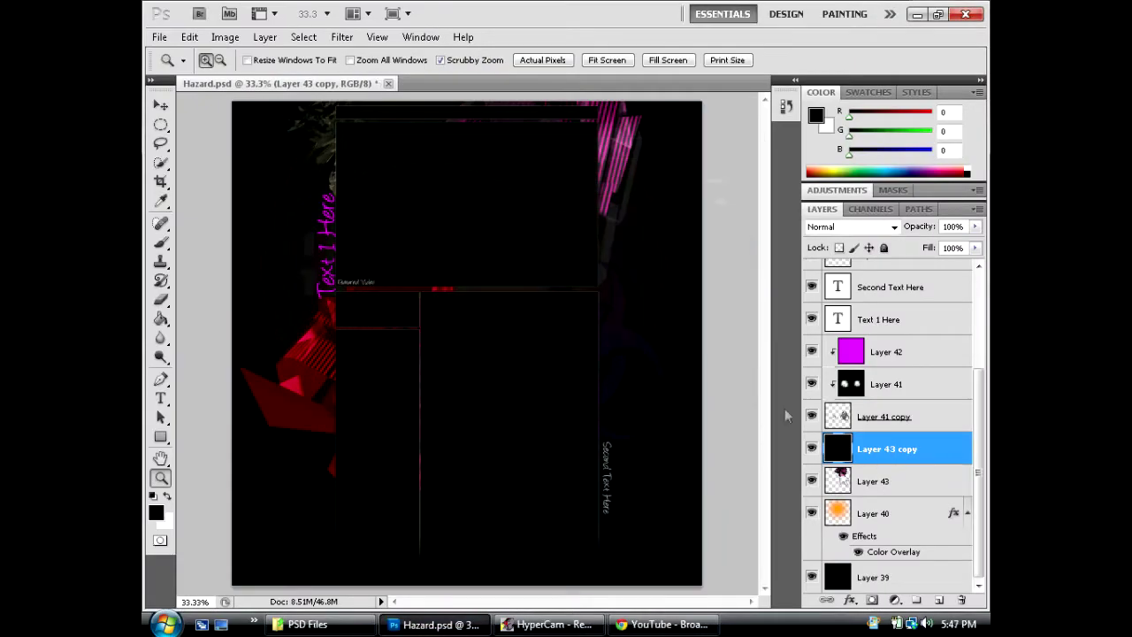
key(alt+bracketleft)
key(ctrl+b)
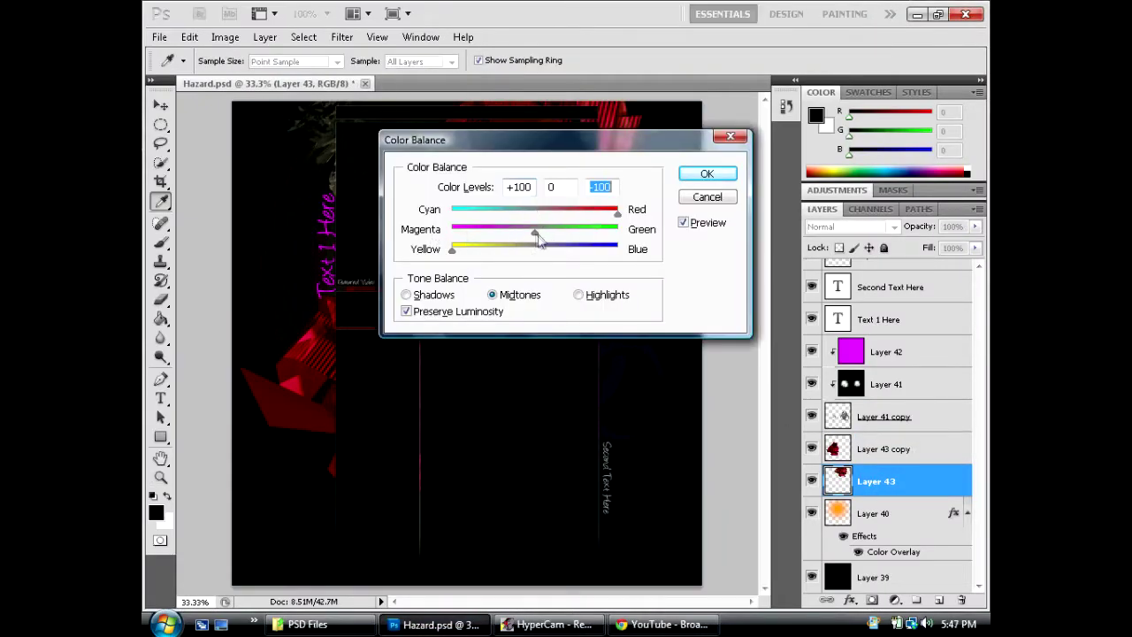
click(707, 173)
Recolour Layer 41 copy red with the same Color Balance, then select background Layer 39.
key(v)
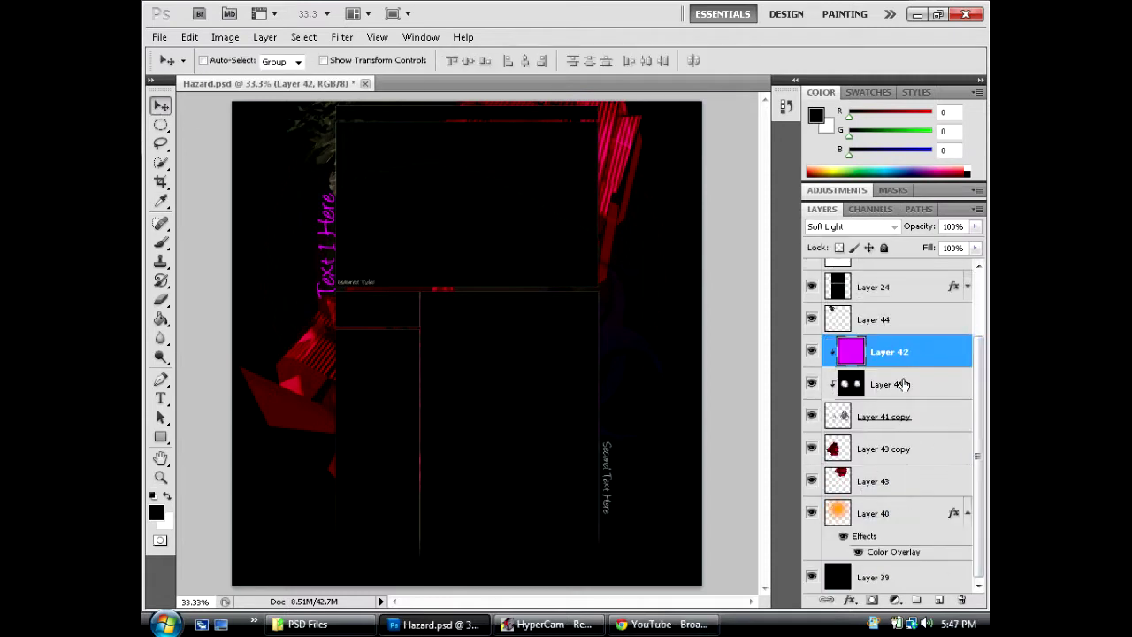
click(880, 423)
key(ctrl+b)
key(Return)
key(b)
key(alt+comma)
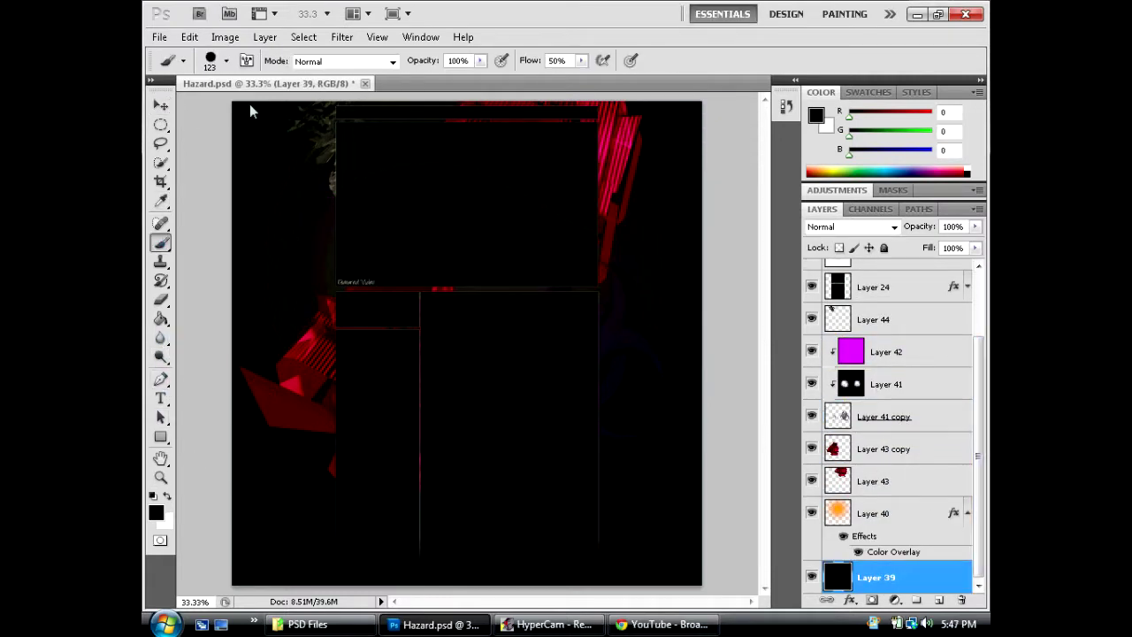
Brush a huge soft orange (cd7916) glow across black background Layer 39.
click(226, 60)
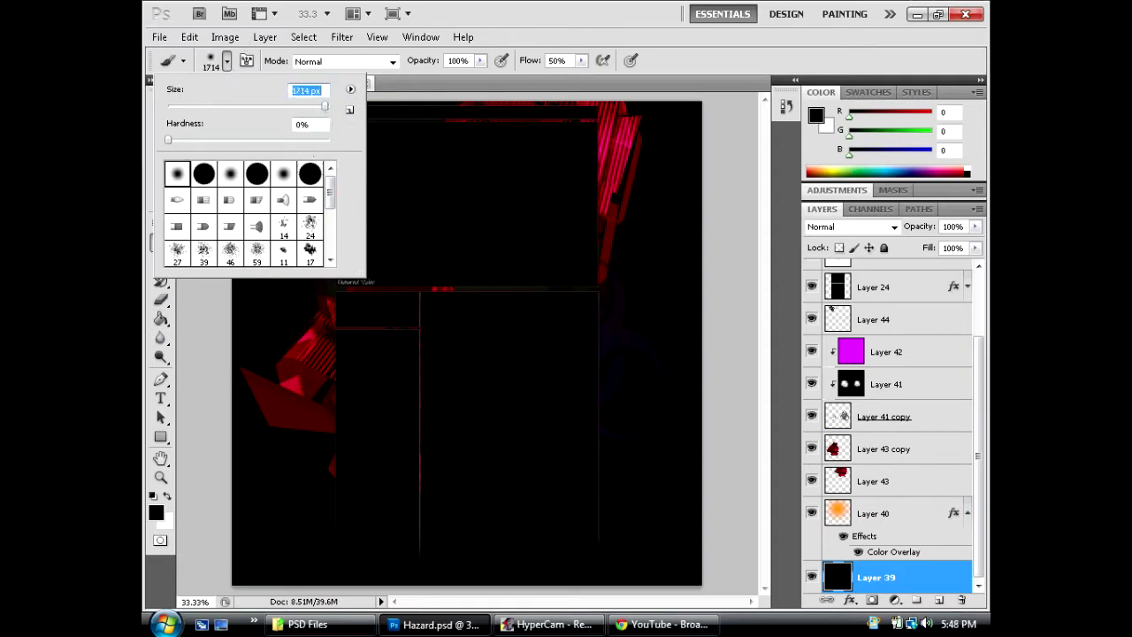
click(156, 511)
click(538, 185)
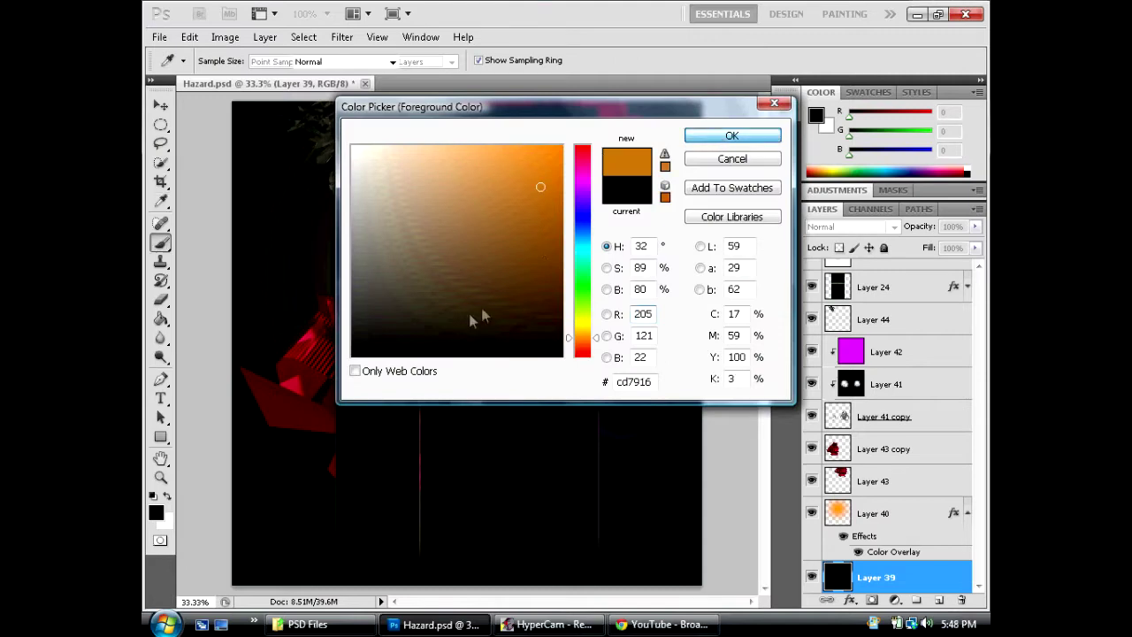
key(Return)
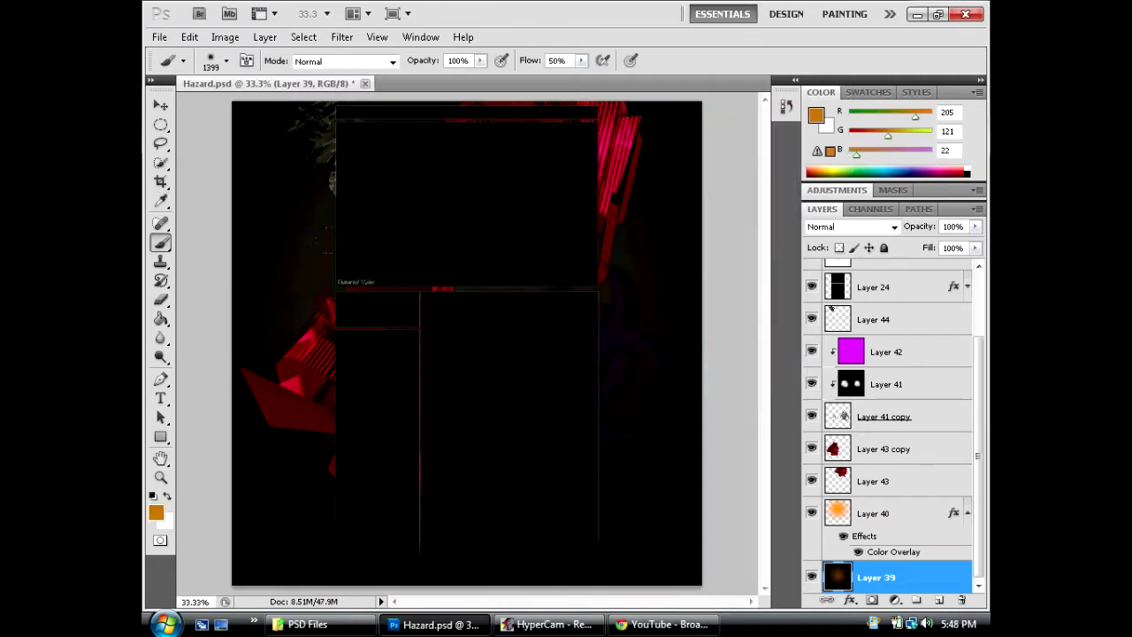
click(453, 457)
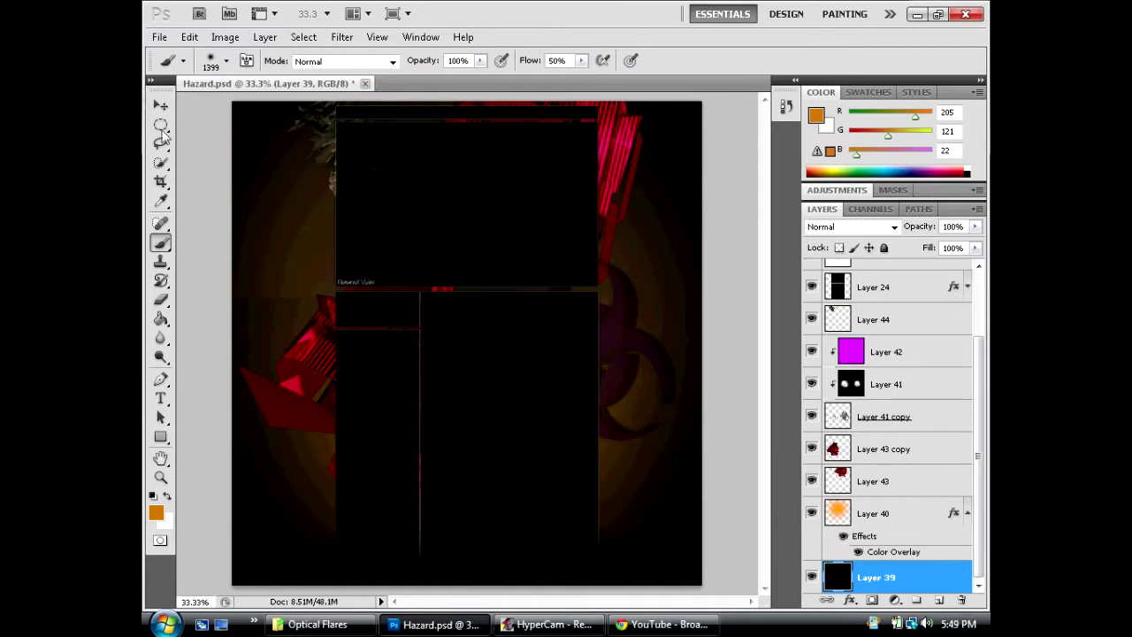
click(161, 105)
ctrl+click(513, 370)
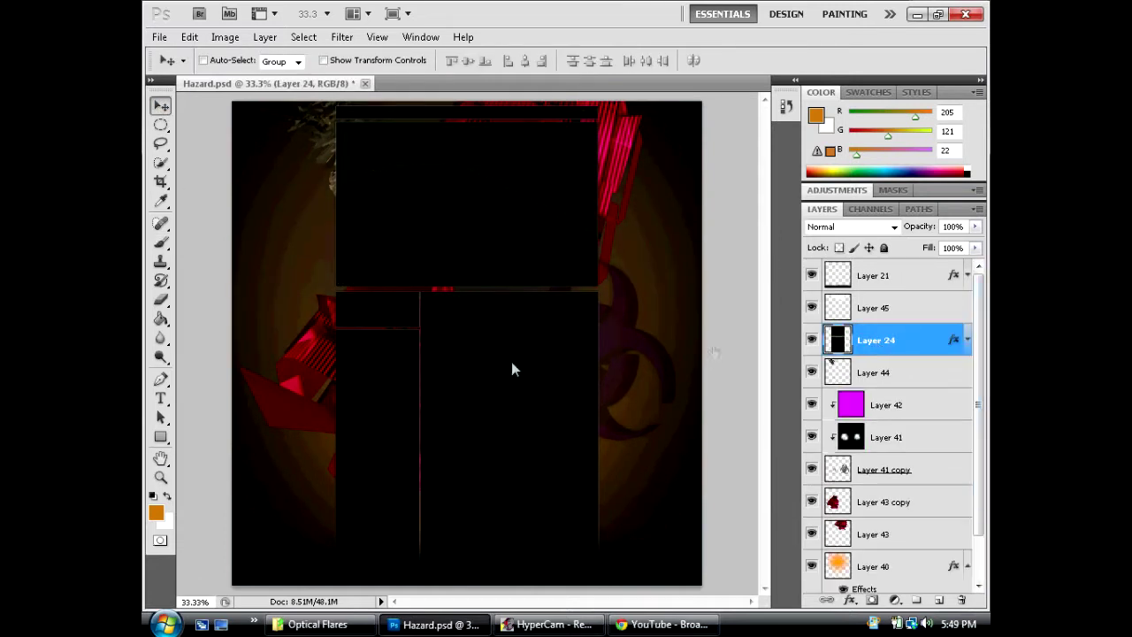
Add a text layer reading SASxNATION, copying the name from a message.
key(t)
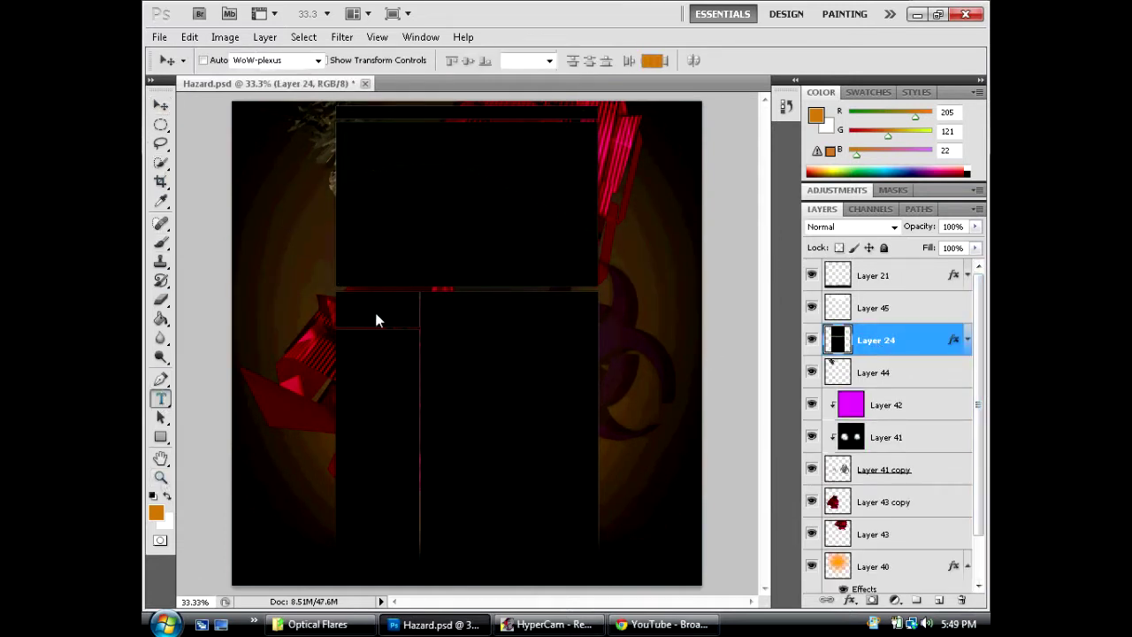
click(384, 305)
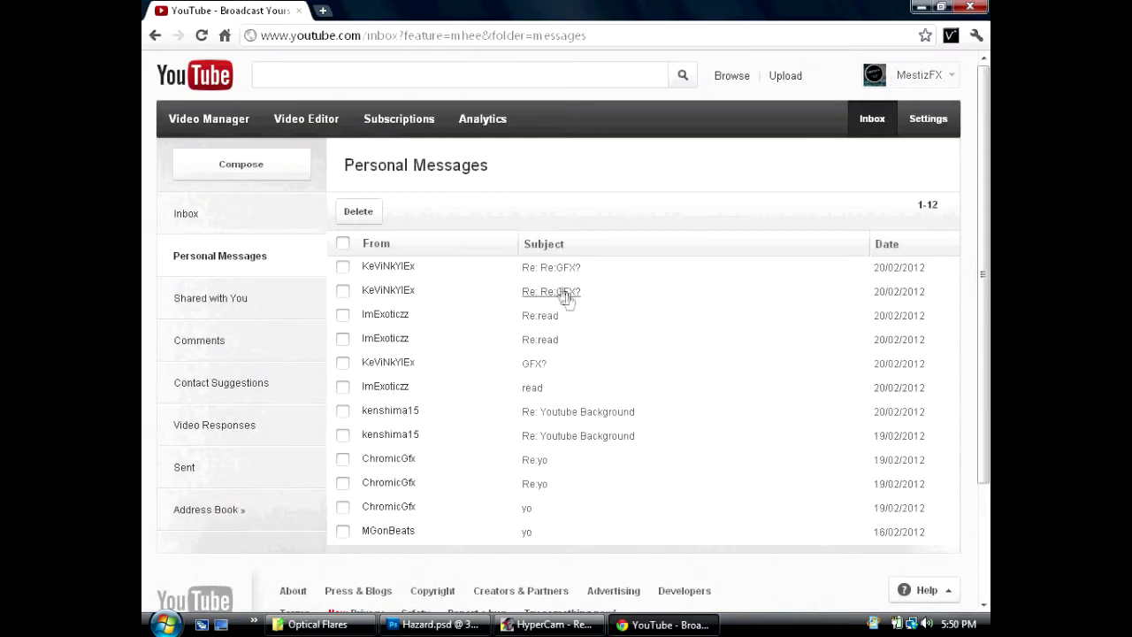
click(566, 298)
drag(519, 331, 570, 333)
key(ctrl+c)
key(alt+Tab)
key(ctrl+v)
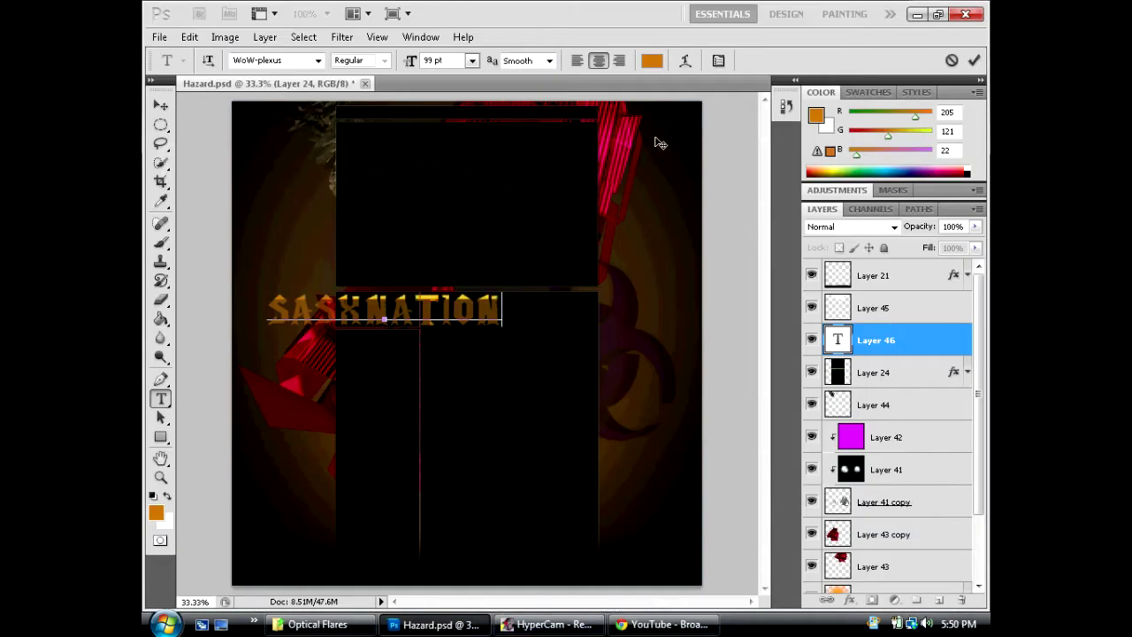
key(ctrl+Return)
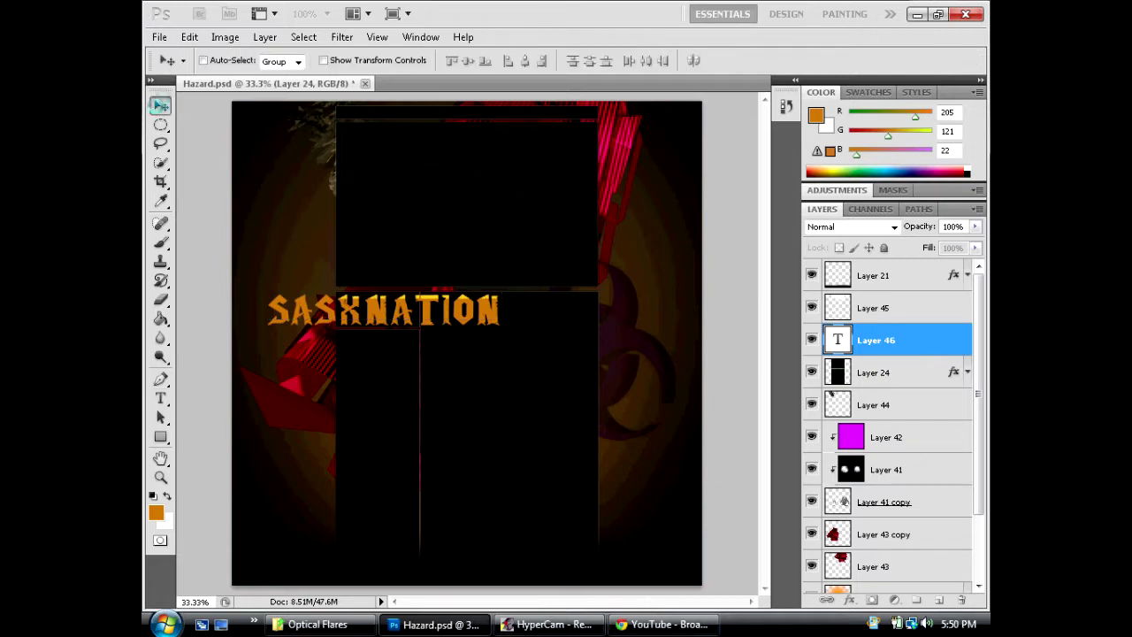
Rotate the SASxNATION text vertical, move it to the left edge and shorten it.
key(ctrl+t)
drag(389, 252, 340, 309)
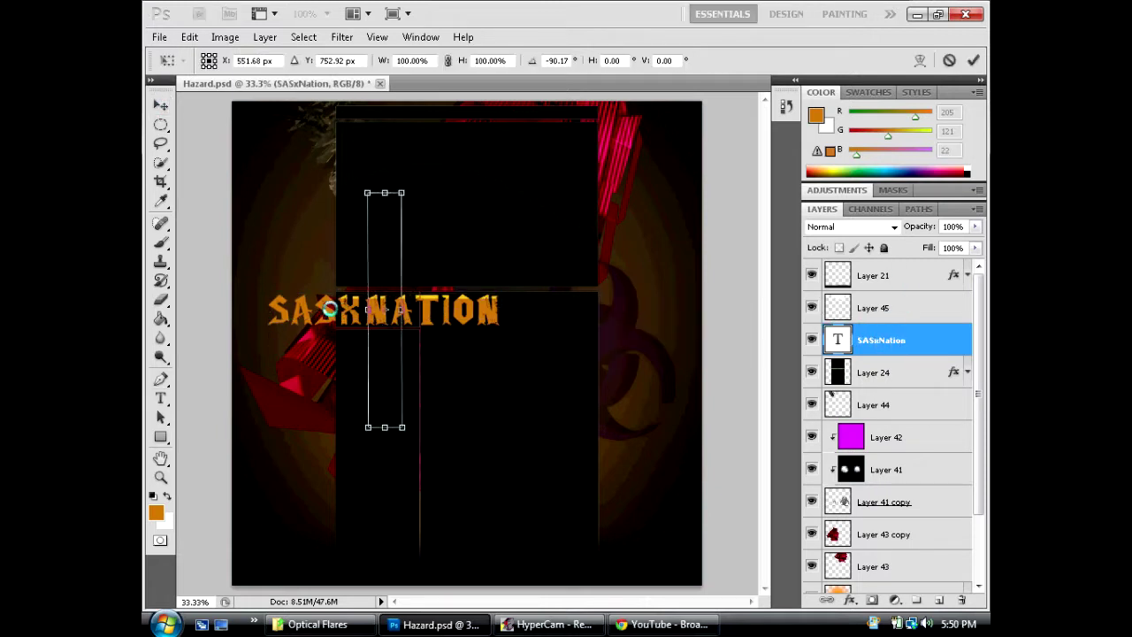
key(Return)
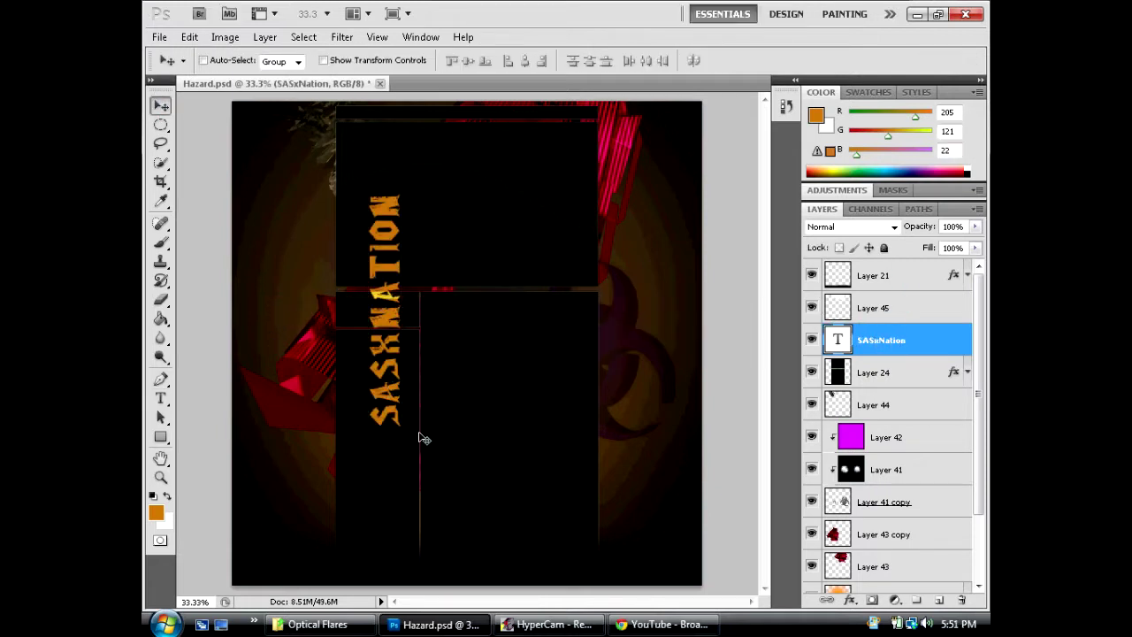
drag(460, 340, 395, 265)
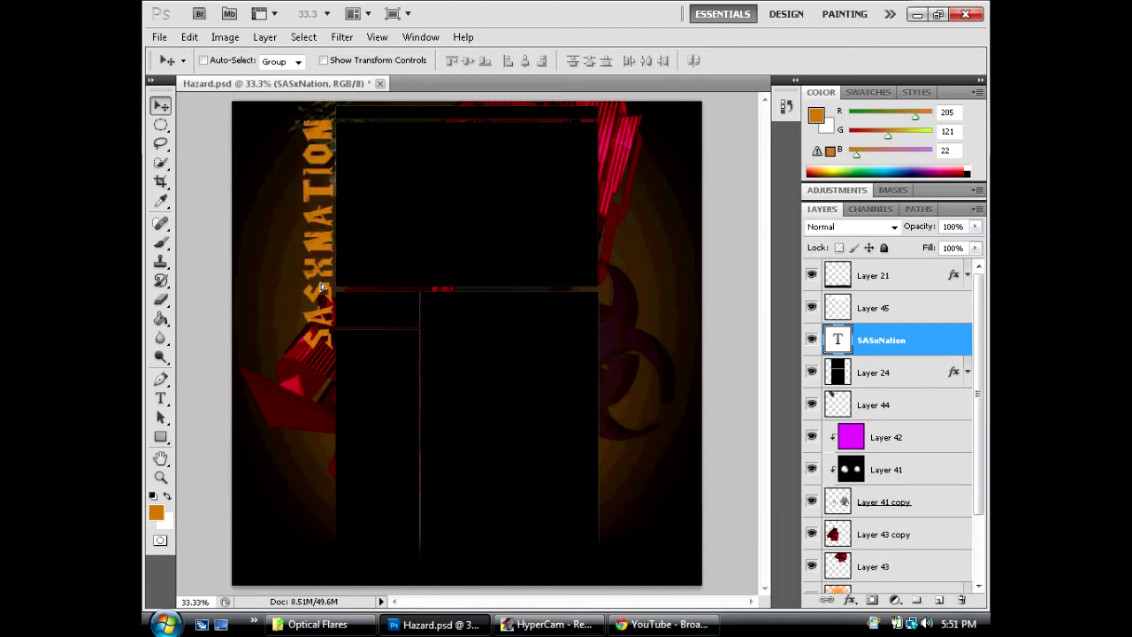
key(ctrl+t)
drag(319, 352, 319, 292)
key(Return)
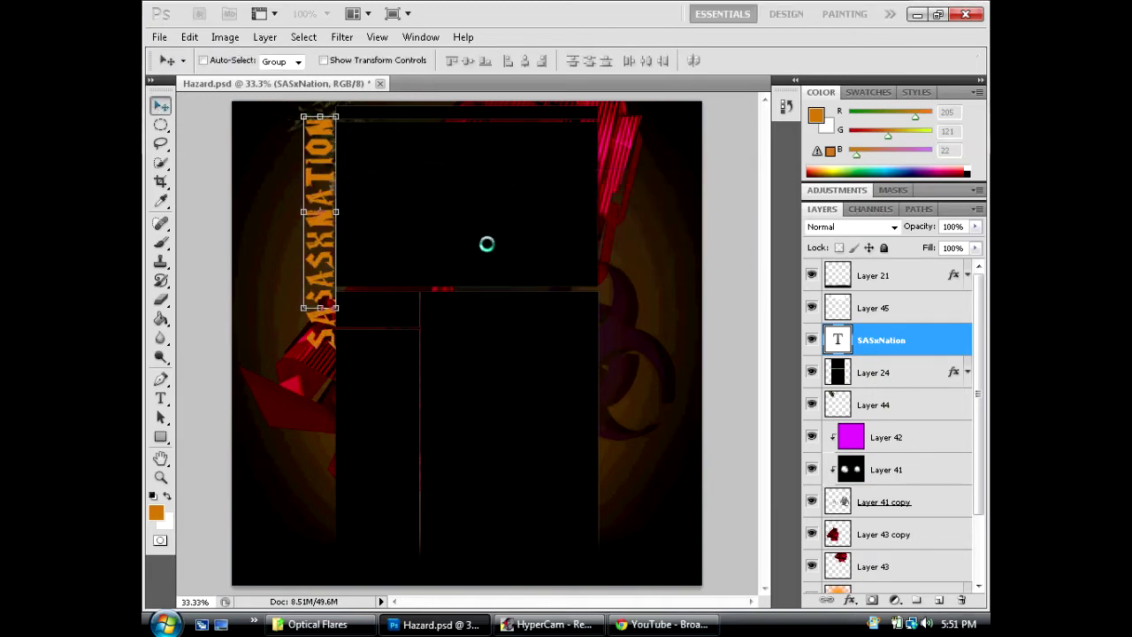
Duplicate the SASxNation layer and rotate the copy onto the right side.
right_click(907, 339)
click(778, 175)
key(Return)
mouse_move(361, 263)
mouse_down()
mouse_move(644, 328)
mouse_move(713, 302)
mouse_move(579, 289)
mouse_up()
key(ctrl+t)
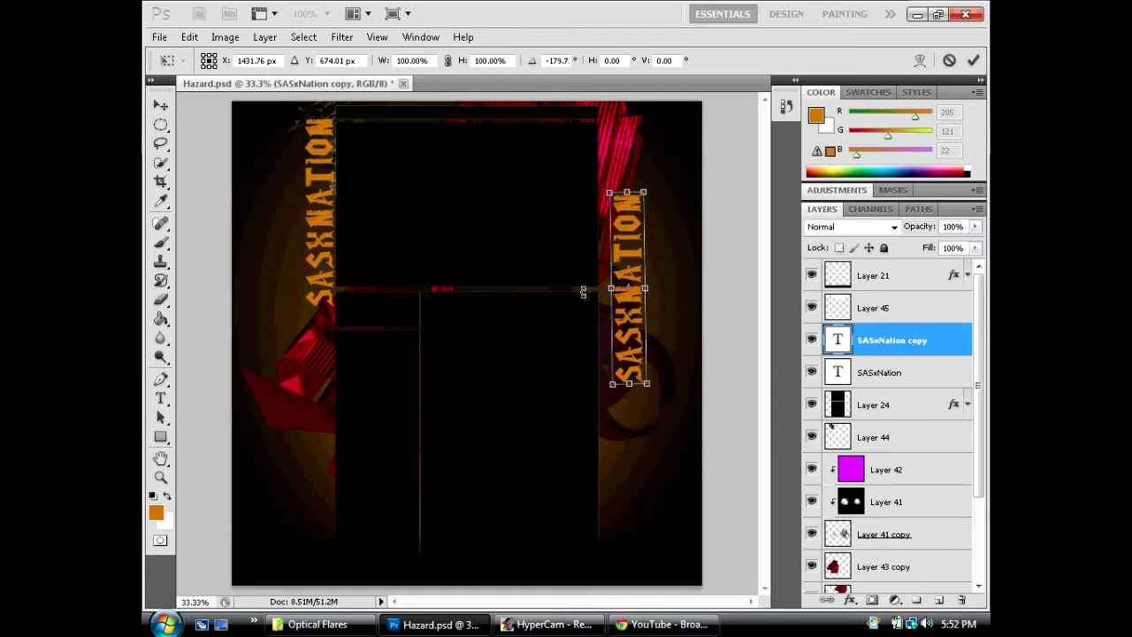
key(Return)
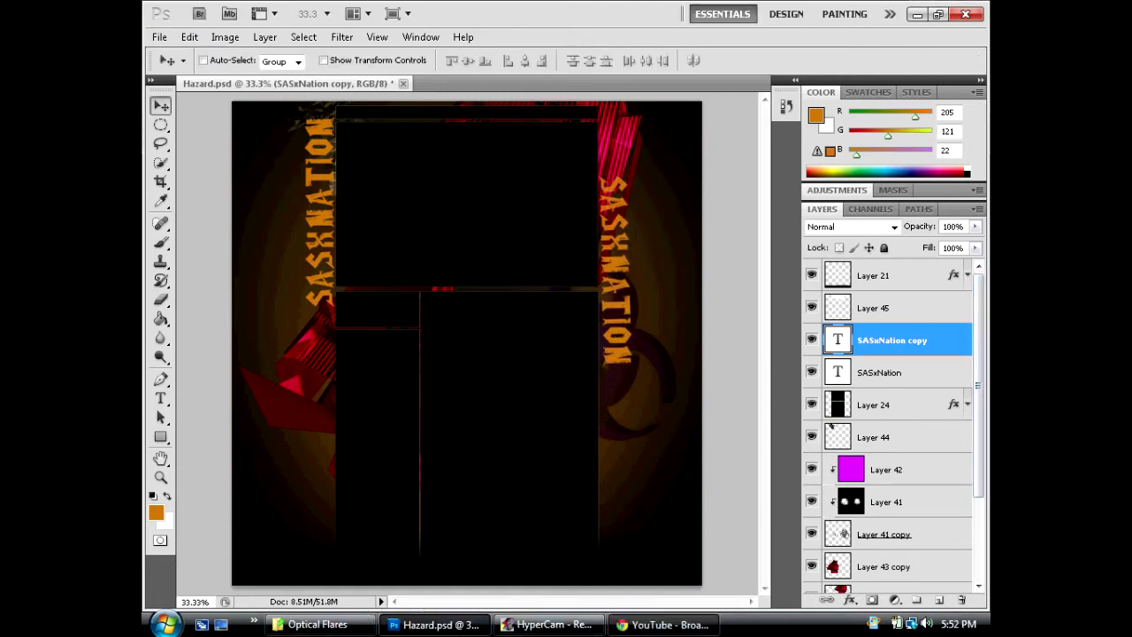
text(goog)
Search Google Images for 'online checkmark' and copy a full-size result.
key(Return)
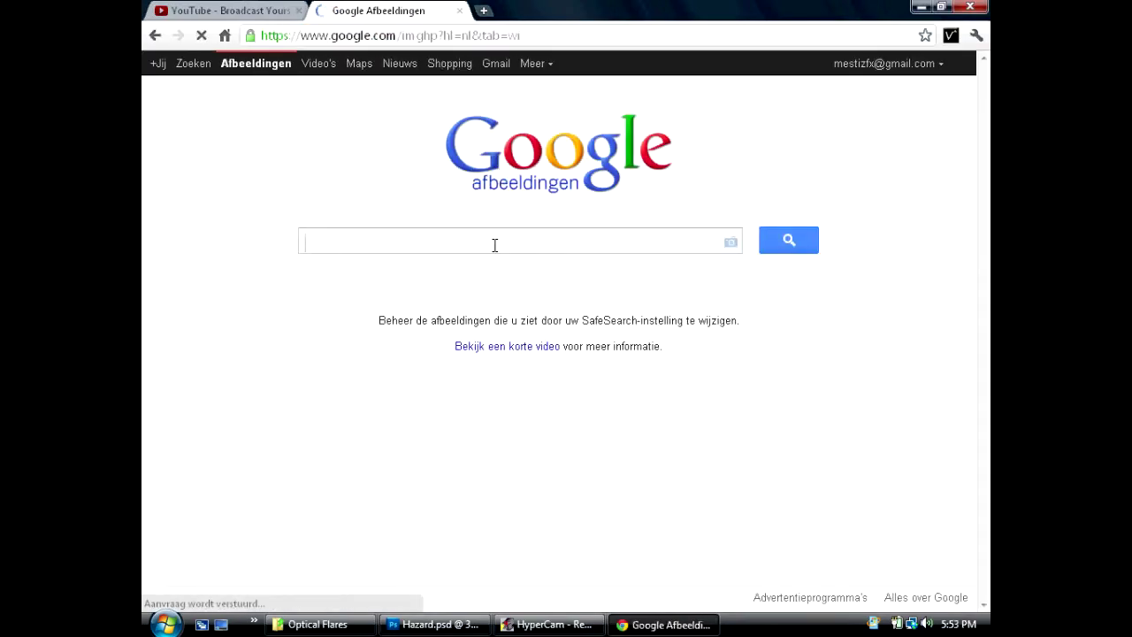
text(online)
key(Return)
text(checkmark)
key(Return)
scroll(536, 559, down, 10)
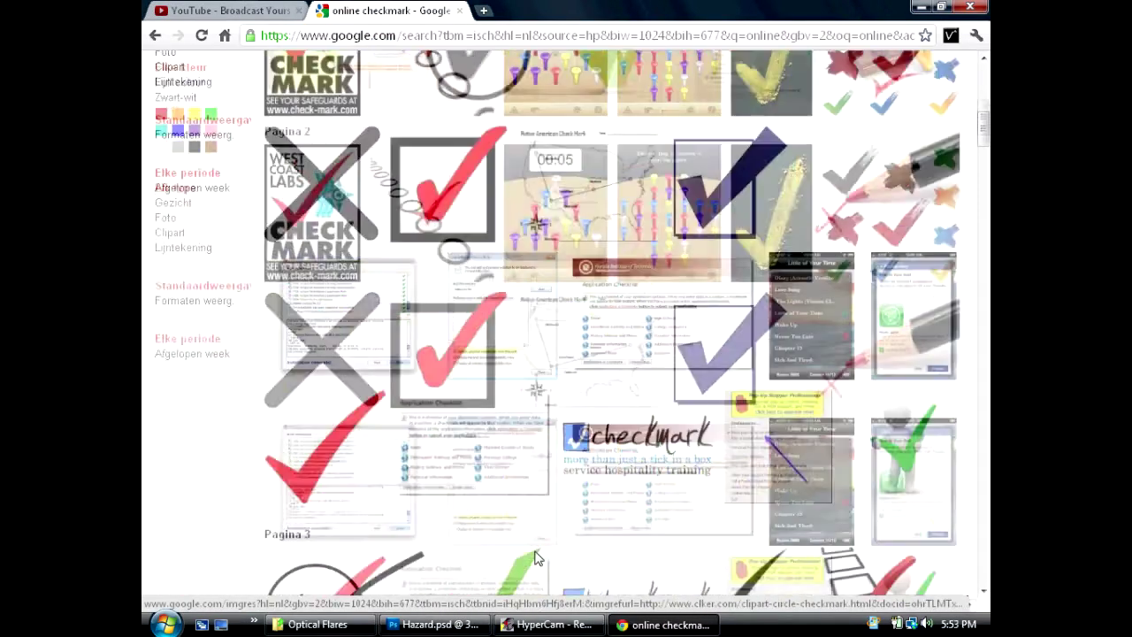
click(536, 559)
click(345, 256)
key(alt+Tab)
Paste the checkmark into a new document and shrink it to a small icon.
key(ctrl+n)
click(725, 147)
double_click(890, 286)
key(Return)
key(ctrl+v)
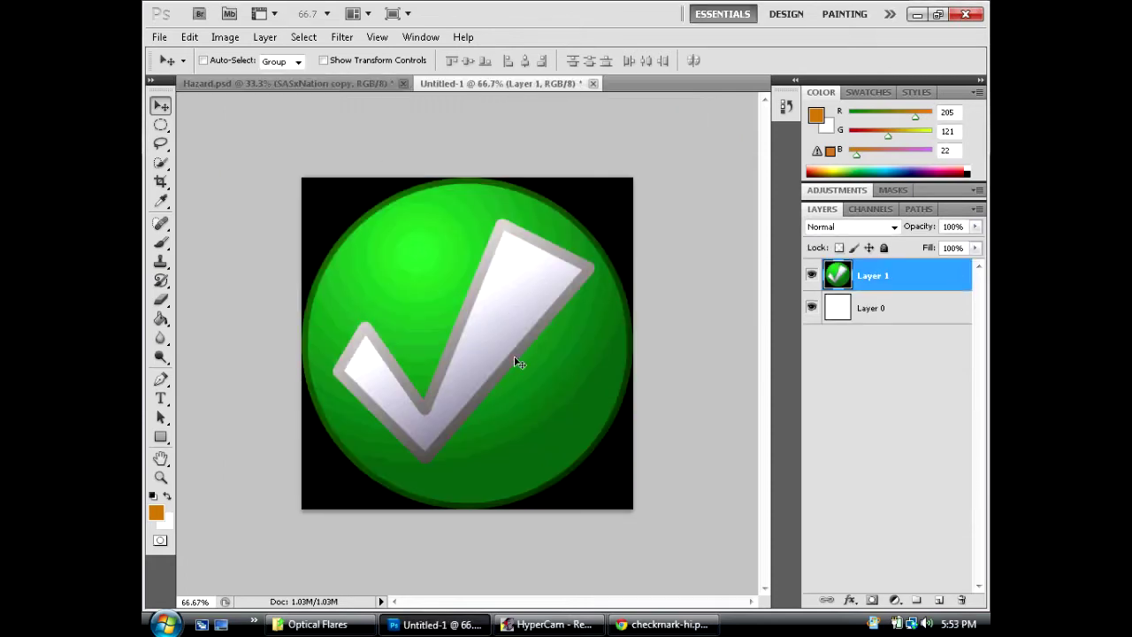
key(ctrl+t)
mouse_move(634, 509)
mouse_down()
mouse_move(331, 199)
mouse_move(429, 162)
mouse_up()
key(v)
Bring the checkmark into Hazard.psd as Layer 46 in Screen mode and zoom in.
click(481, 245)
click(849, 226)
click(840, 214)
click(161, 477)
click(458, 142)
click(460, 177)
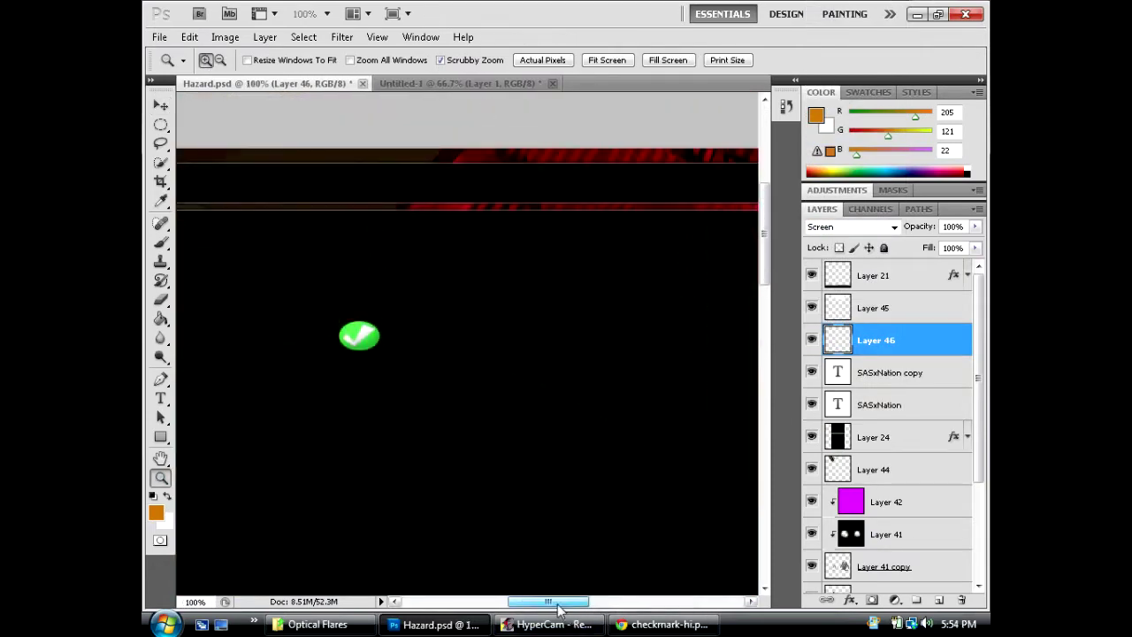
drag(559, 609, 596, 608)
Start a white text line in the top bar with a set font size.
key(t)
click(415, 189)
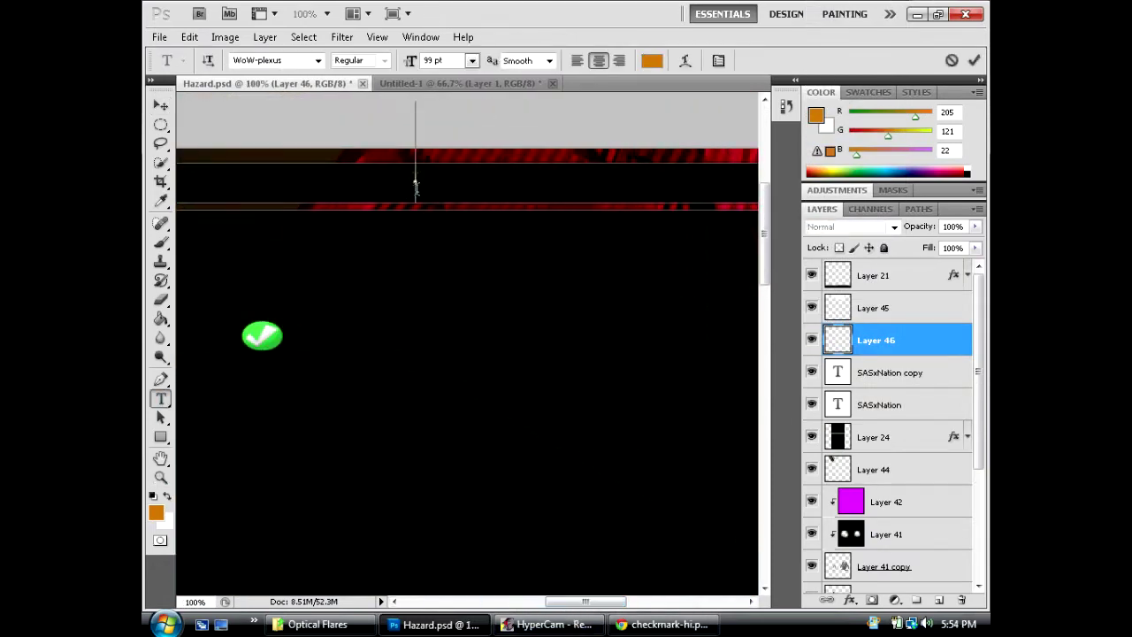
click(473, 60)
click(156, 511)
click(352, 147)
key(Return)
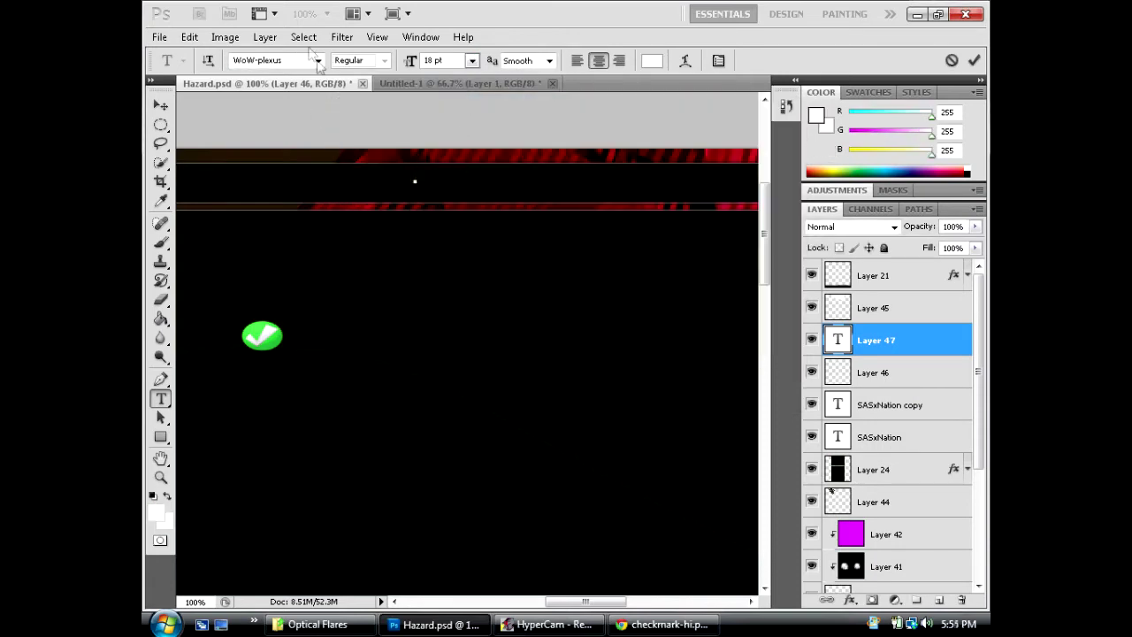
Try fonts for the label, settle on Alexis, and commit 'STATUS: ONLINE'.
click(318, 60)
scroll(310, 310, up, 10)
click(292, 106)
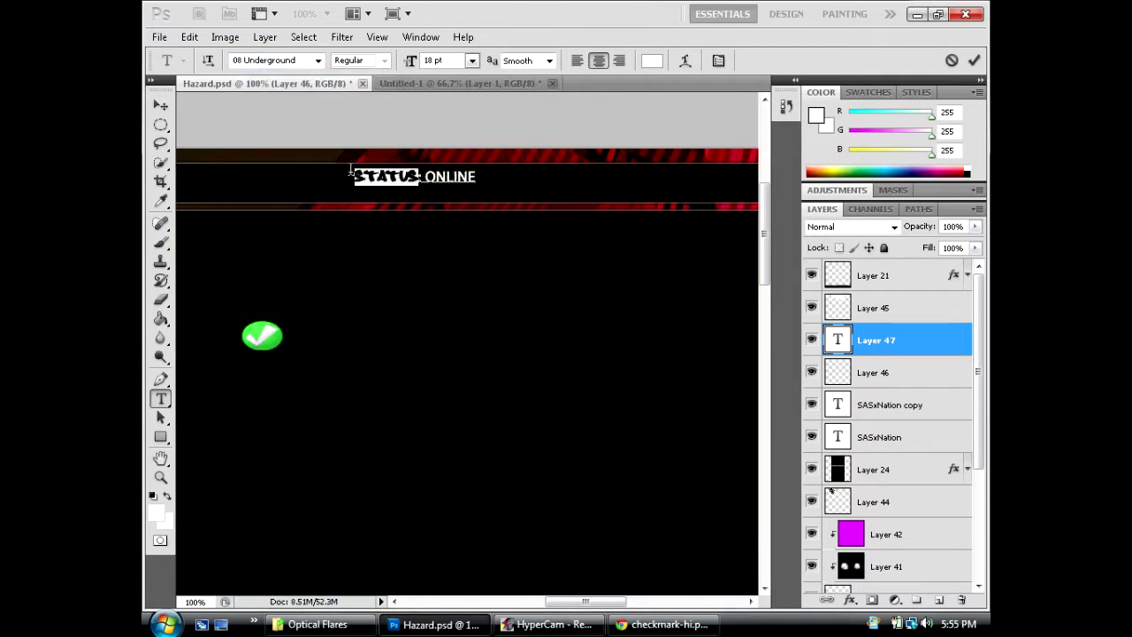
click(318, 60)
click(292, 78)
click(318, 60)
click(487, 213)
Enlarge the STATUS: ONLINE text with Free Transform.
key(ctrl+t)
drag(474, 185, 486, 192)
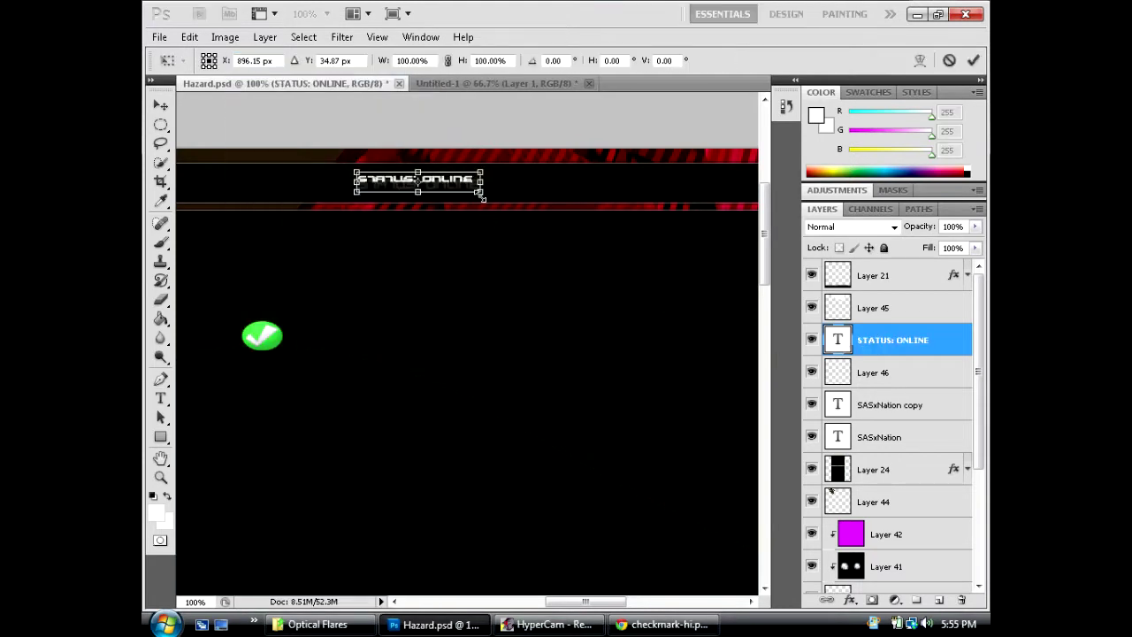
key(Return)
click(161, 106)
Shrink the green checkmark and place it just right of the STATUS: ONLINE label.
ctrl+click(283, 368)
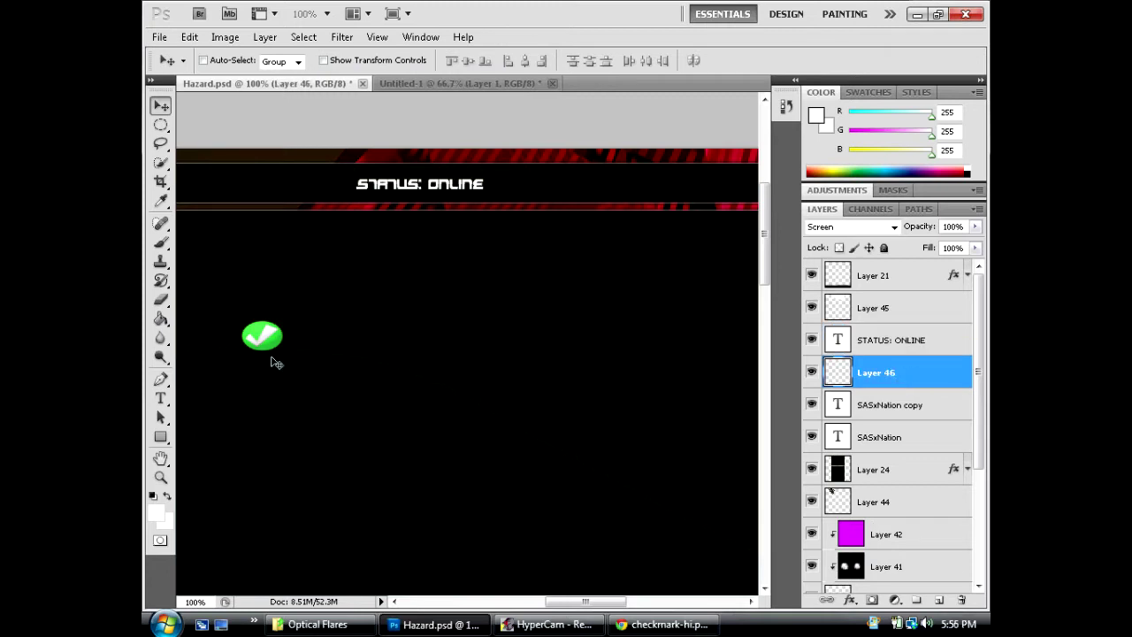
key(ctrl+t)
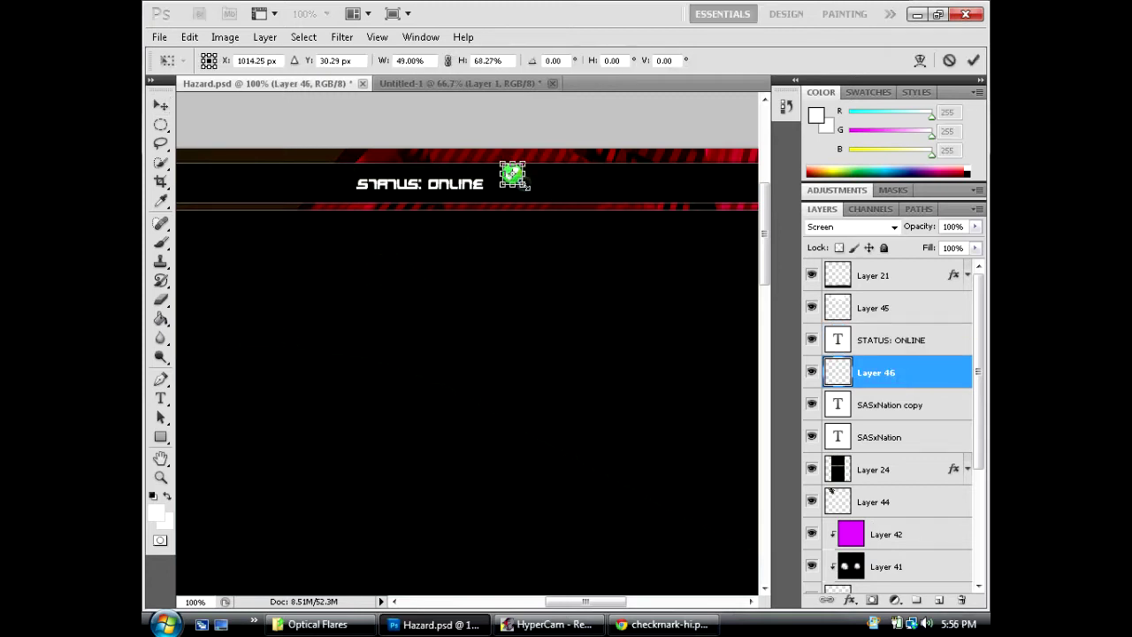
key(v)
click(487, 245)
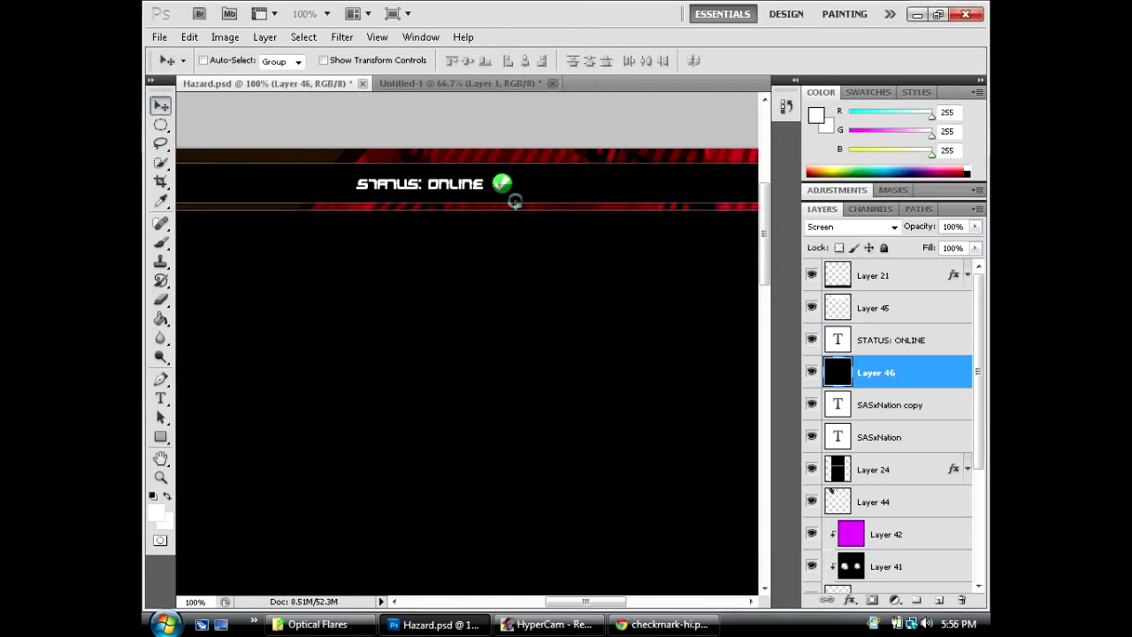
click(911, 340)
double_click(910, 339)
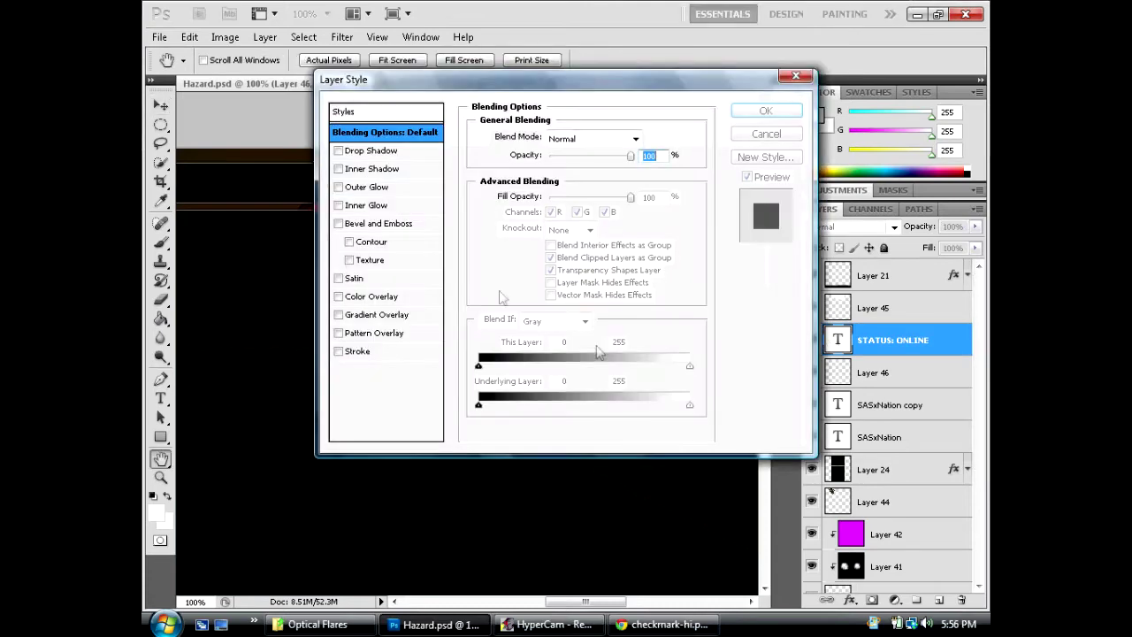
Add a Drop Shadow, then an Inner Shadow, to the STATUS: ONLINE label.
click(383, 153)
click(776, 111)
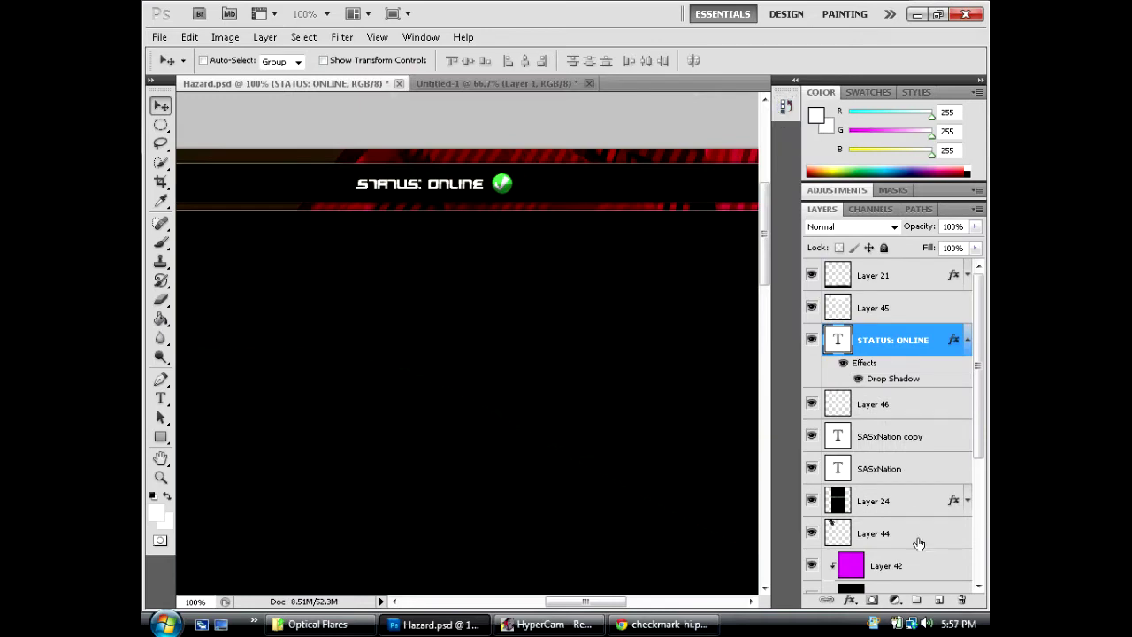
double_click(911, 339)
click(383, 171)
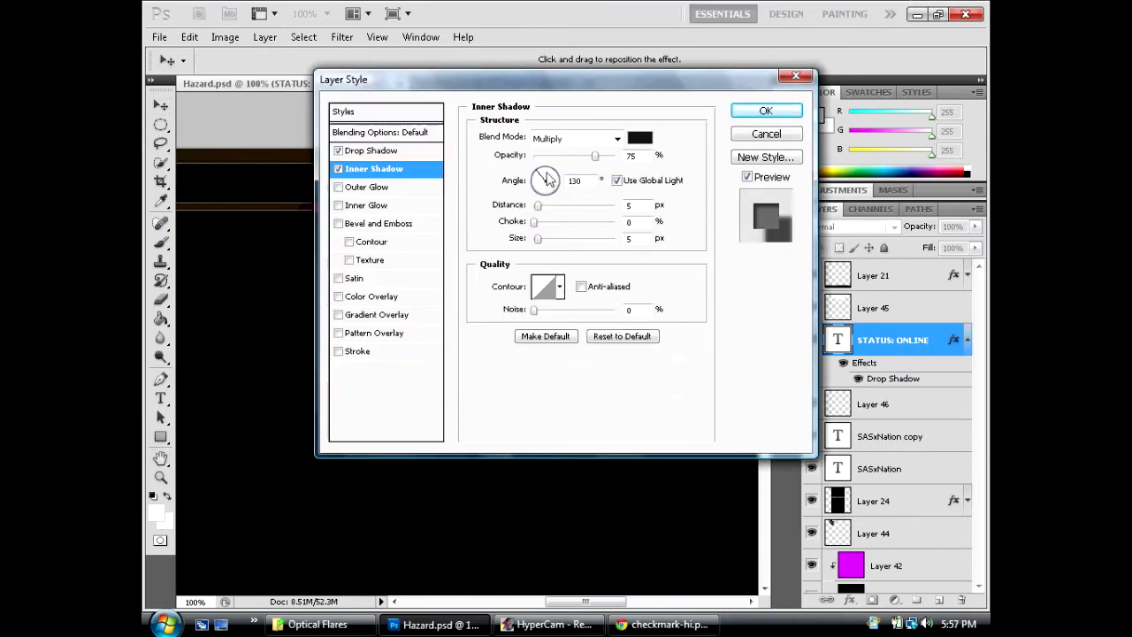
click(766, 111)
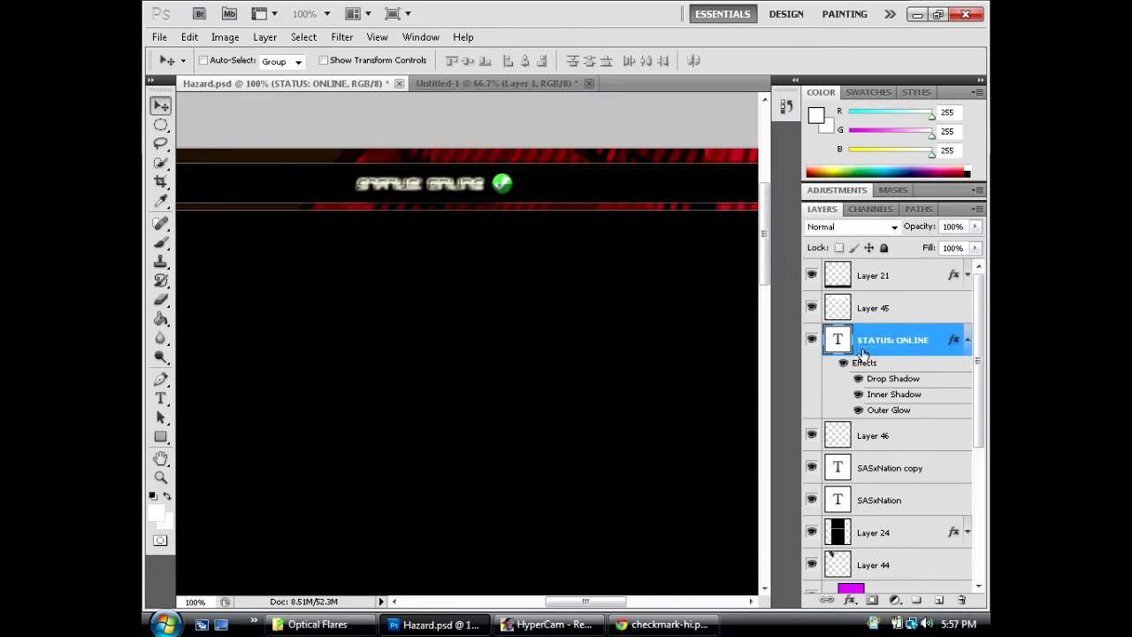
Switch off the label's Outer Glow and zoom out to see the whole banner.
double_click(923, 347)
click(341, 188)
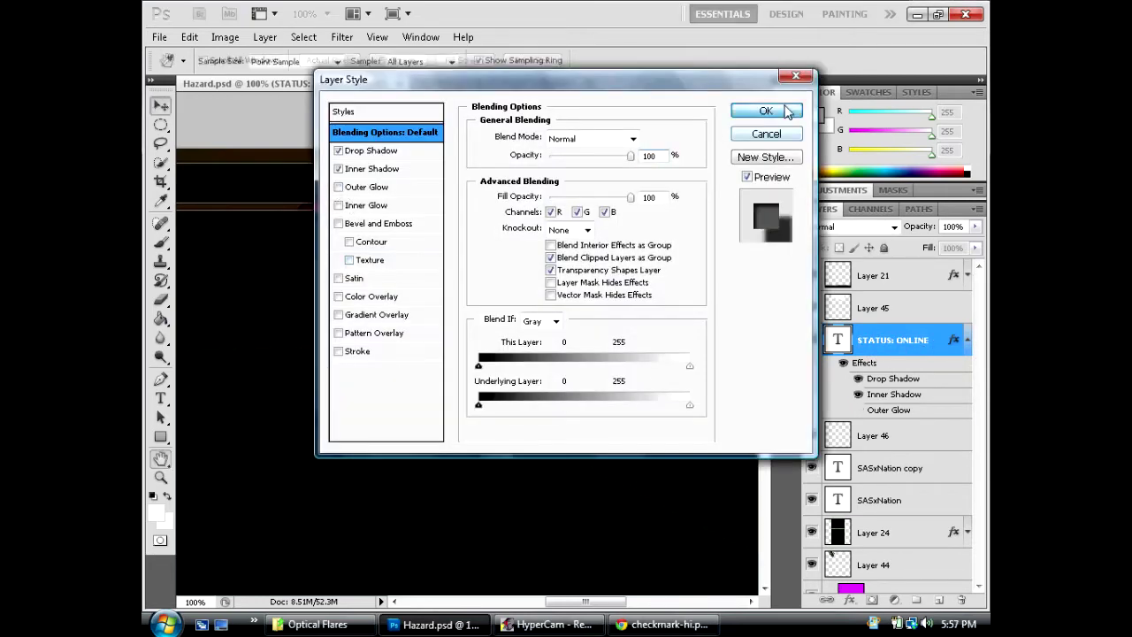
click(766, 112)
key(z)
alt+click(449, 427)
alt+click(449, 428)
click(896, 476)
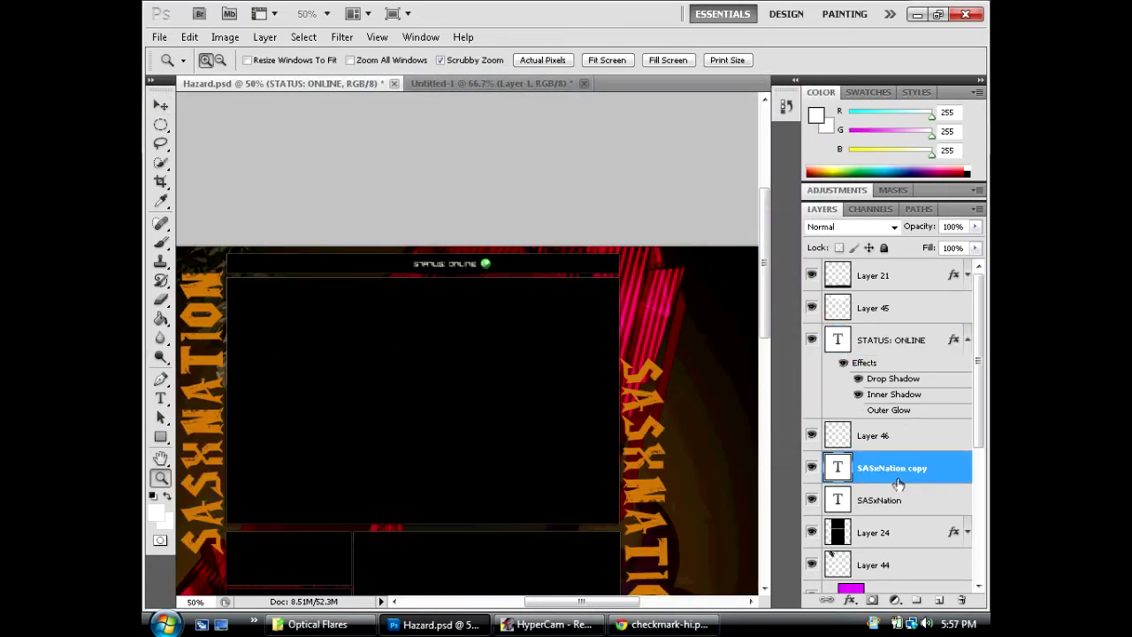
Give SASxNation copy a Drop Shadow and an Inner Shadow with a different contour preset.
double_click(898, 474)
click(371, 151)
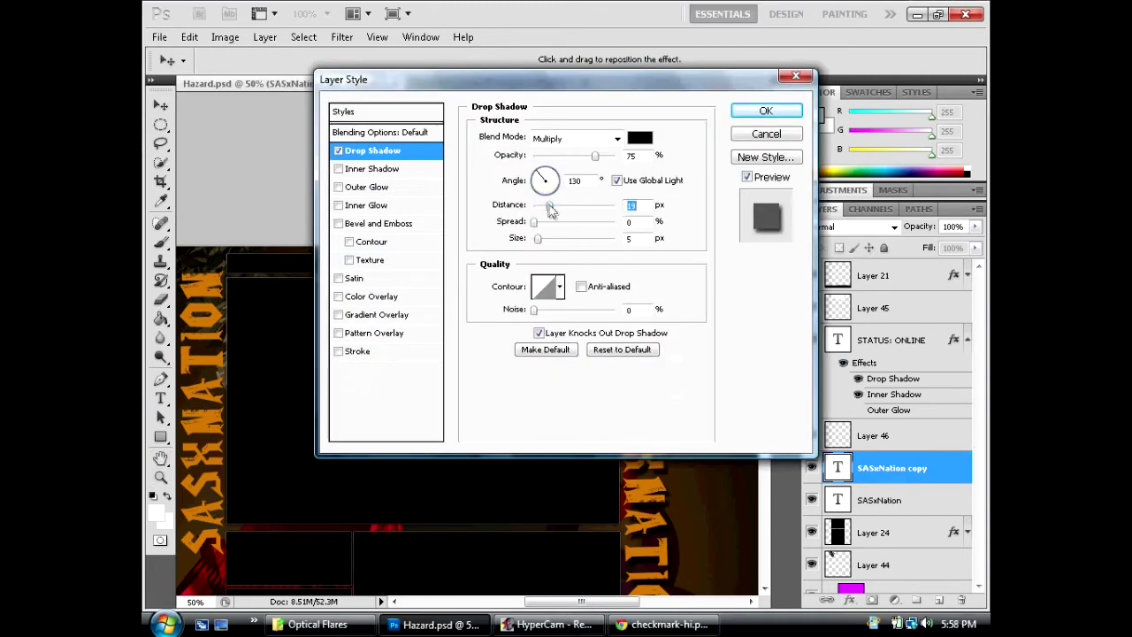
click(372, 169)
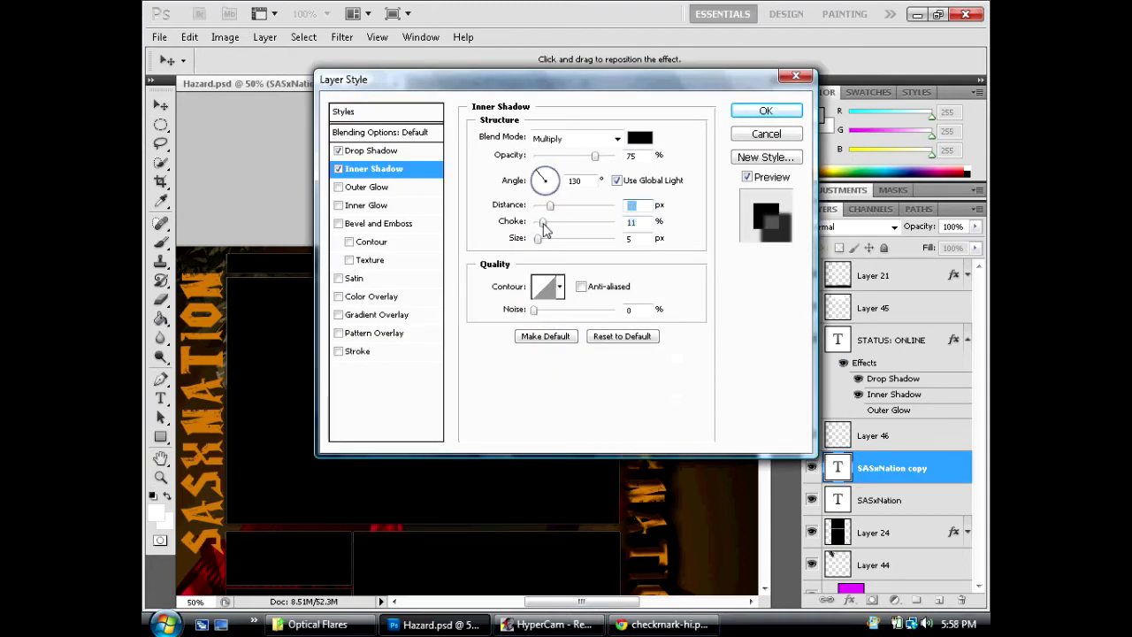
click(559, 286)
double_click(566, 358)
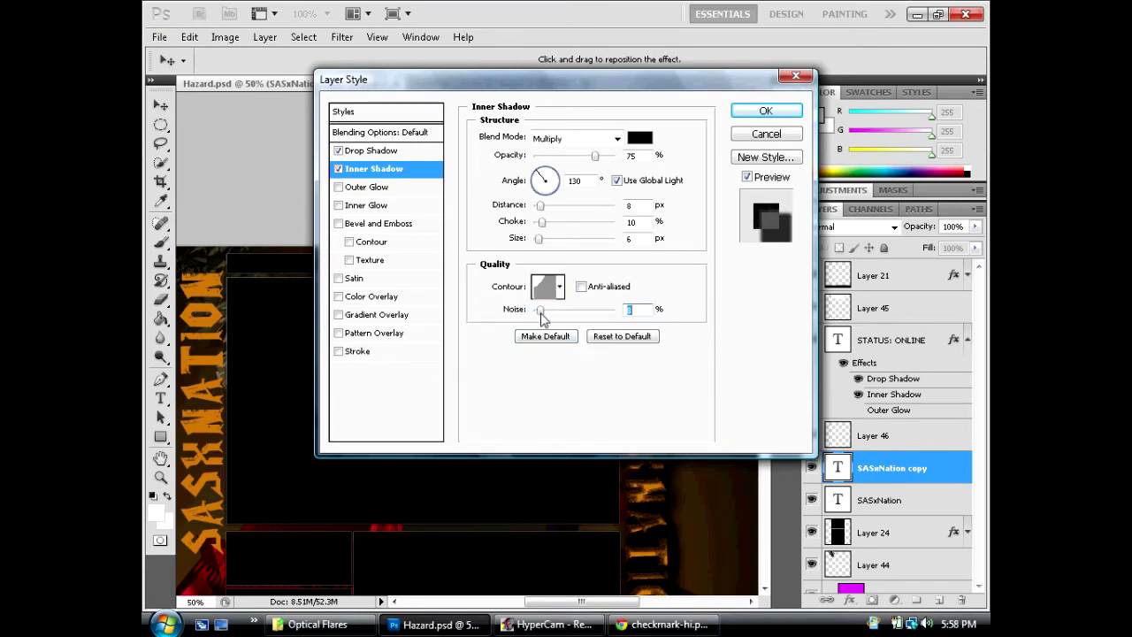
click(338, 186)
key(Return)
Locate the original SASxNation text layer and open its Layer Style.
key(z)
scroll(561, 513, down, 2)
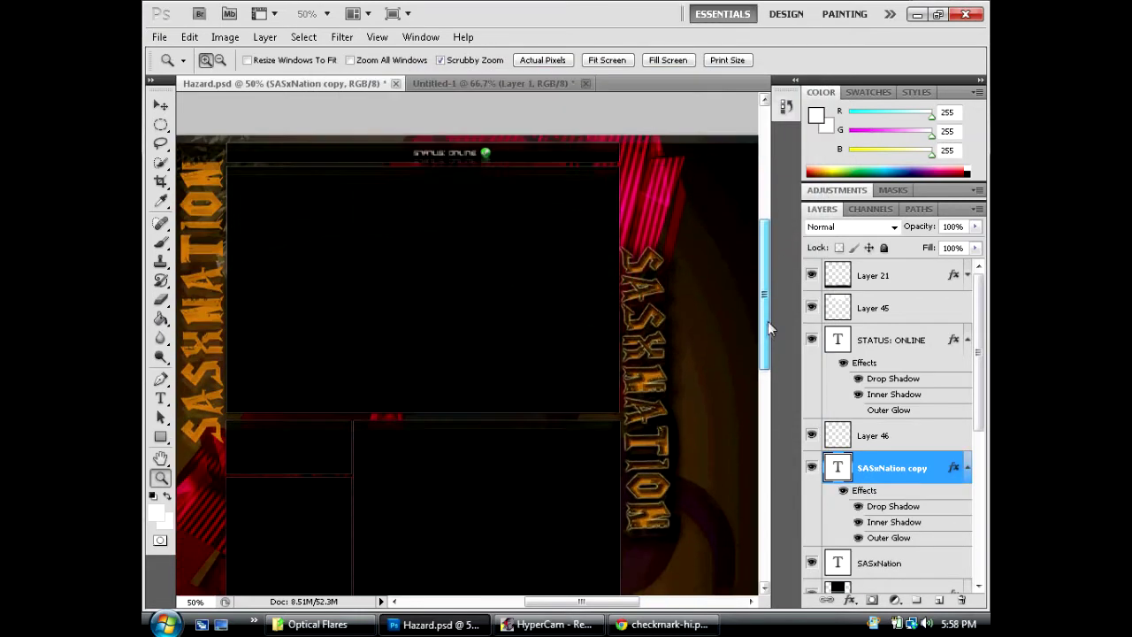
double_click(876, 562)
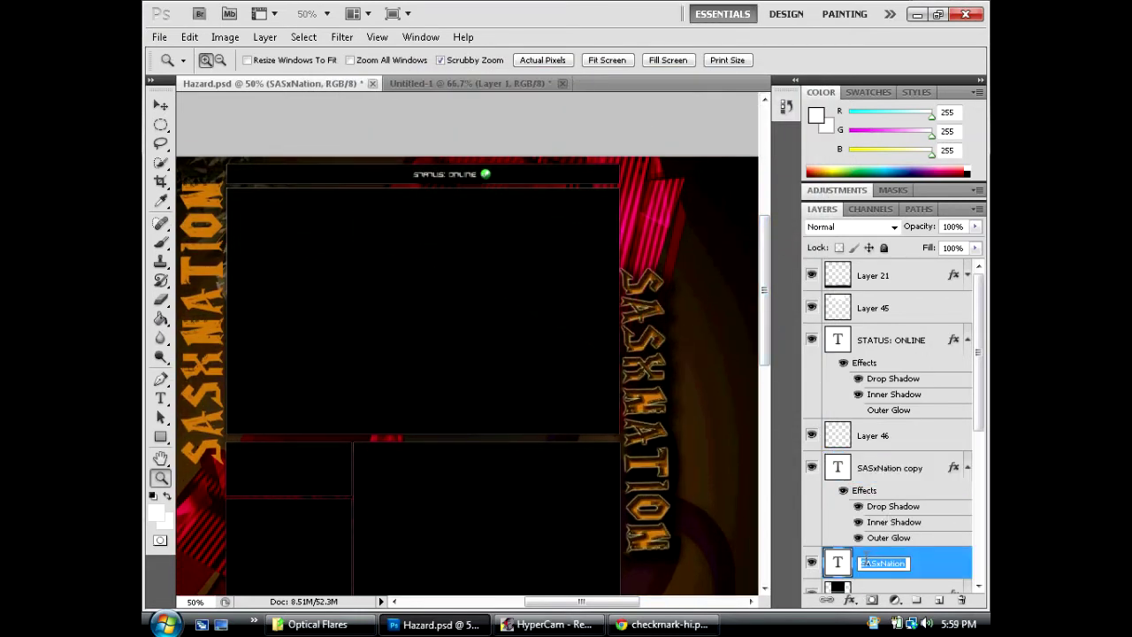
double_click(921, 567)
Add a Drop Shadow and a cone-contour Inner Shadow to the left SASxNation text.
click(351, 116)
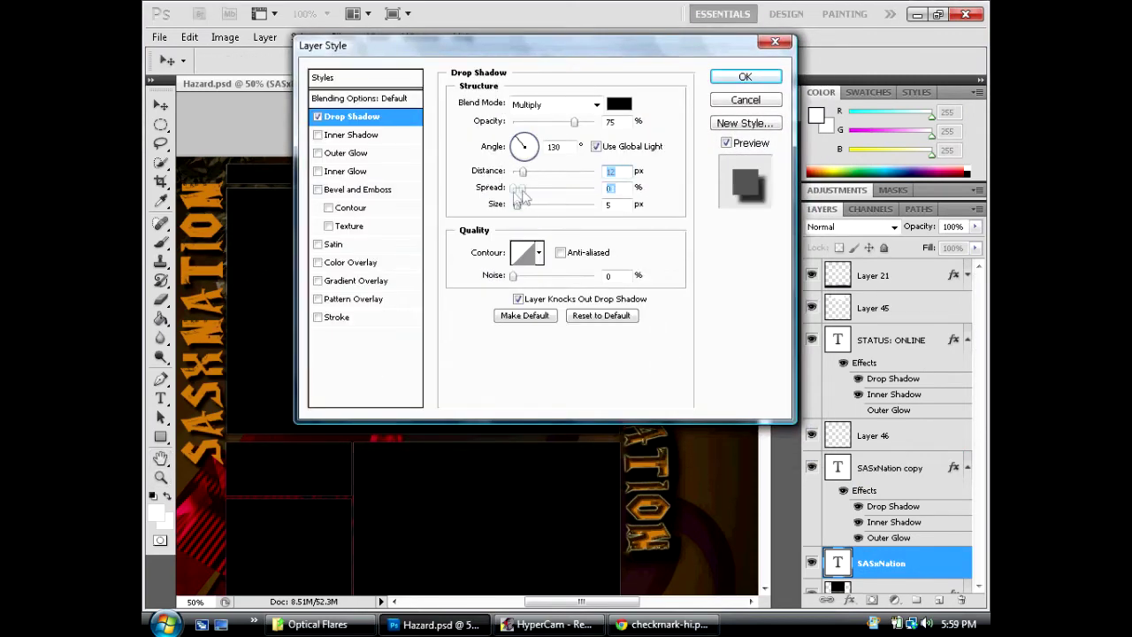
click(538, 253)
click(352, 134)
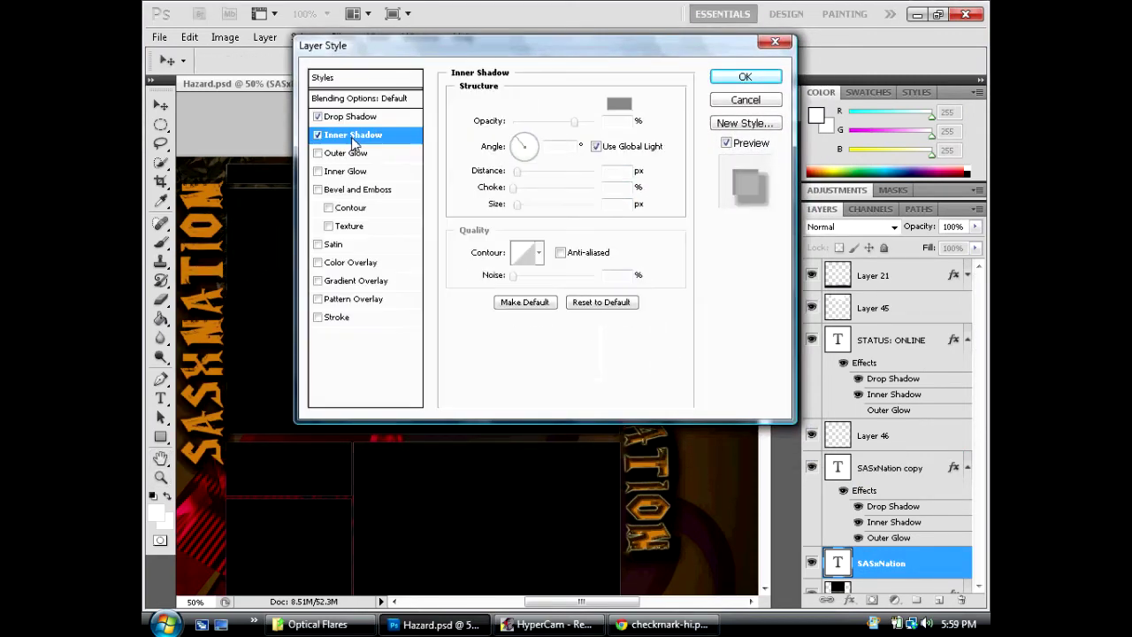
click(538, 253)
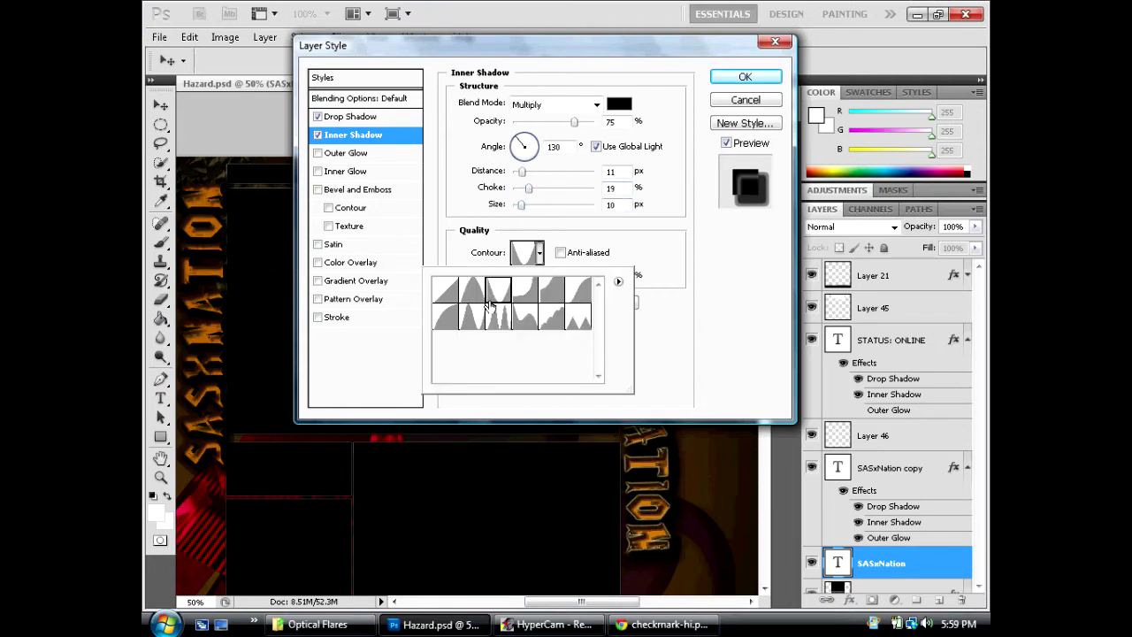
click(473, 317)
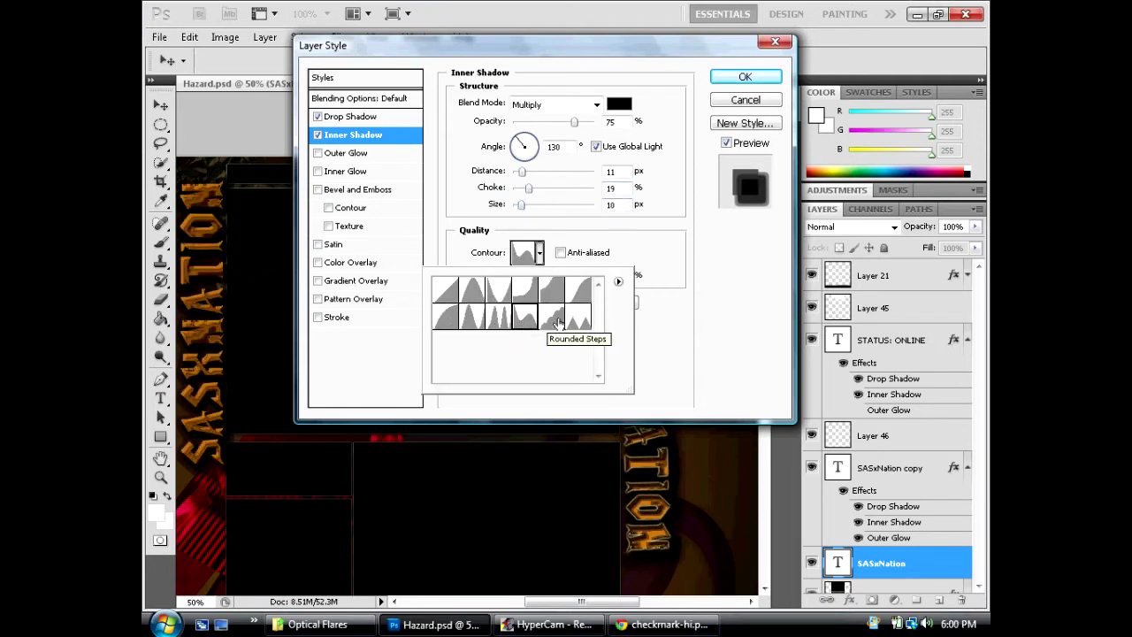
click(472, 289)
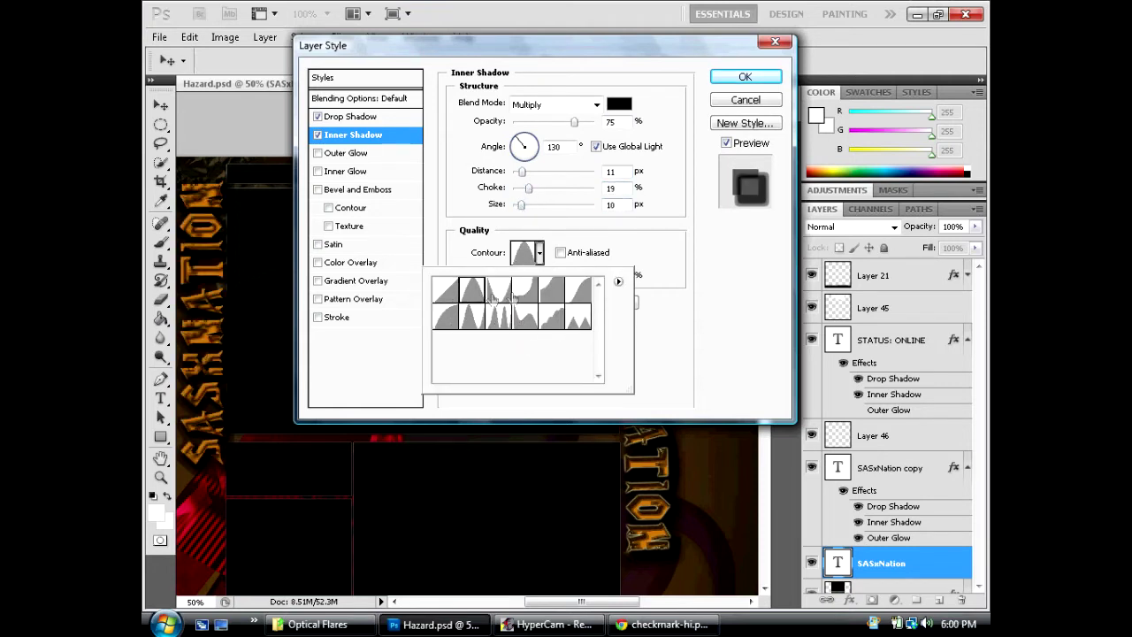
click(647, 329)
Switch the outer glow from a copper gradient to a new solid colour and apply.
click(621, 158)
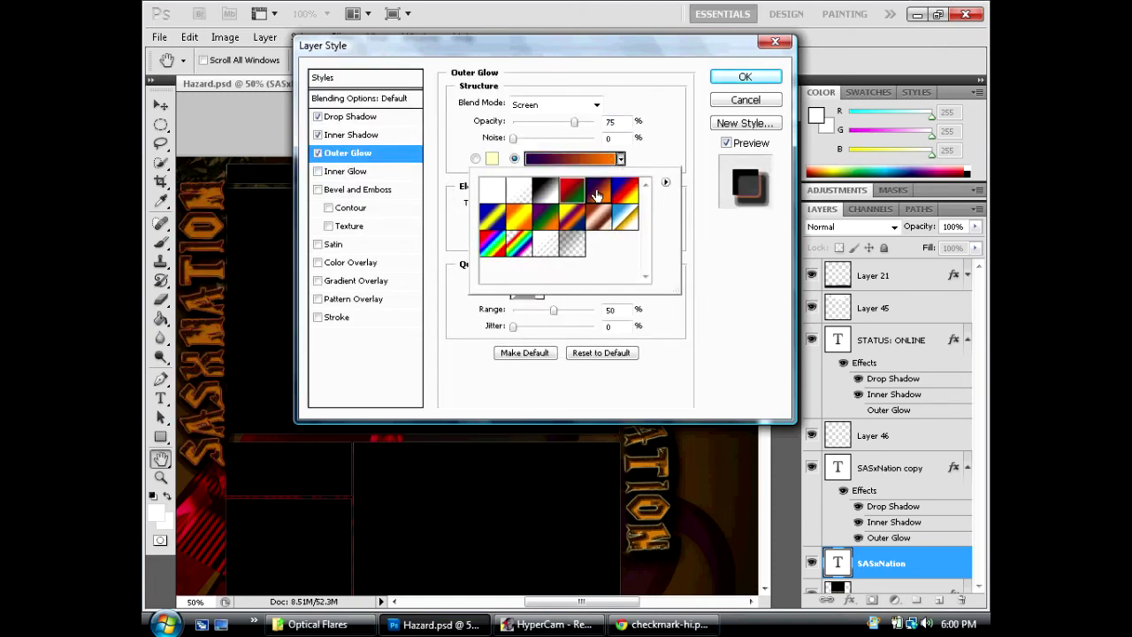
click(602, 217)
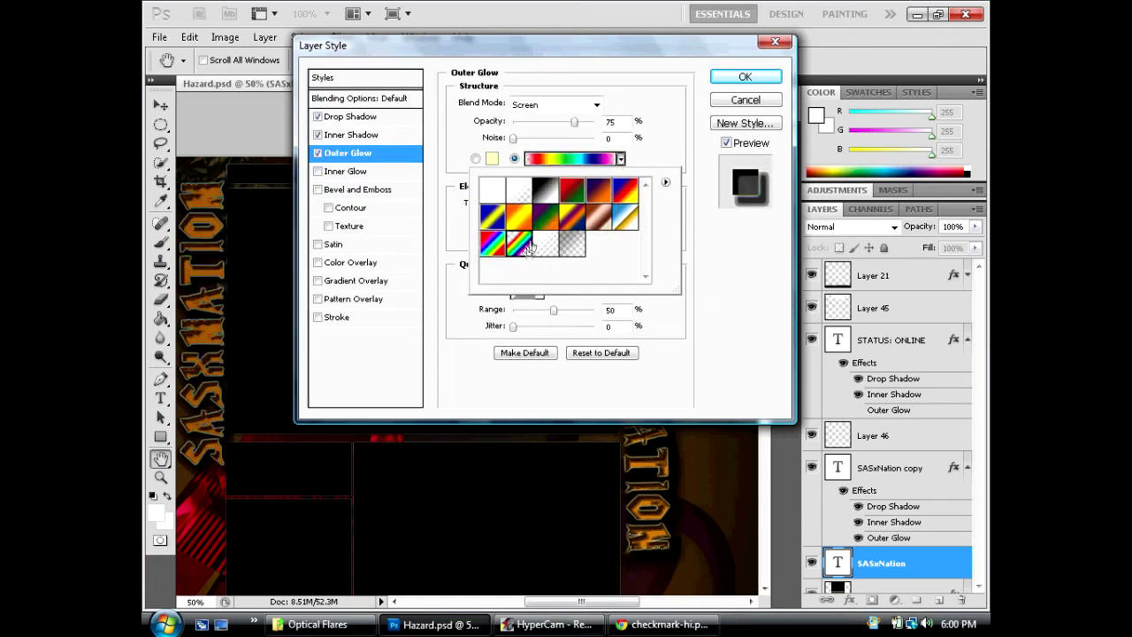
click(493, 158)
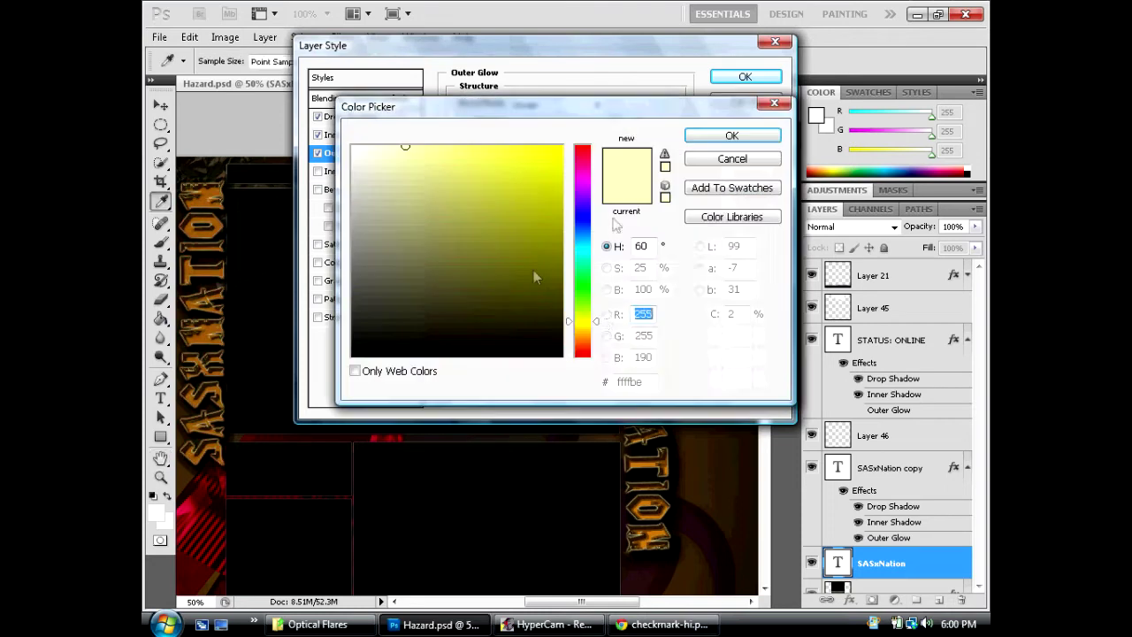
drag(533, 270, 559, 147)
mouse_move(582, 341)
mouse_down()
mouse_move(581, 157)
mouse_move(593, 329)
mouse_up()
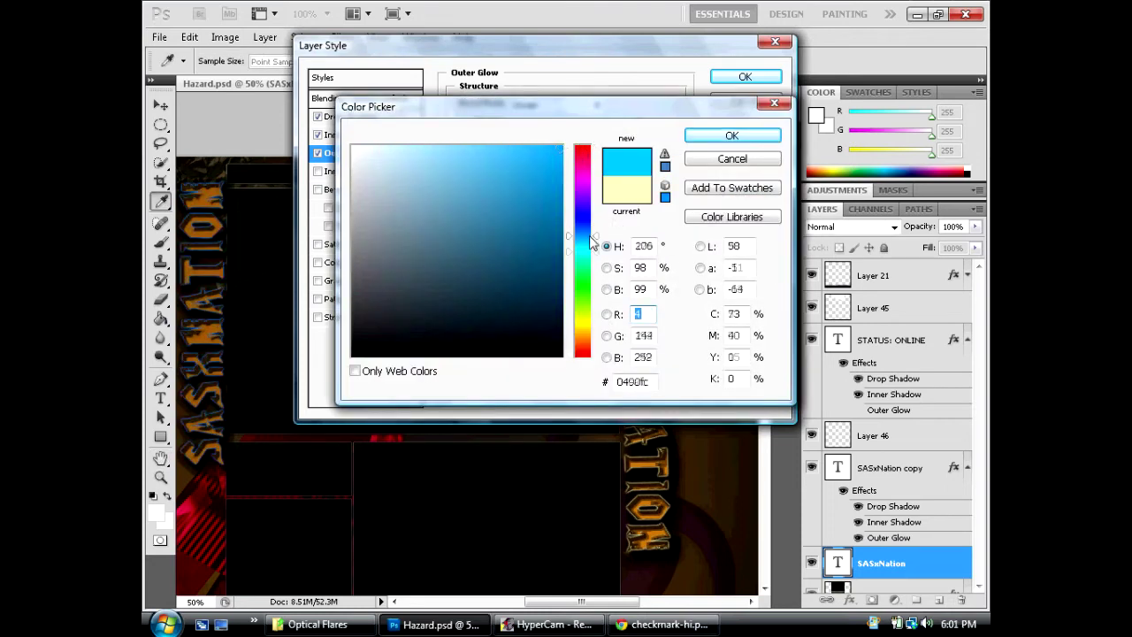
click(733, 135)
click(745, 77)
Zoom out to the whole background and duplicate Layer 21.
key(z)
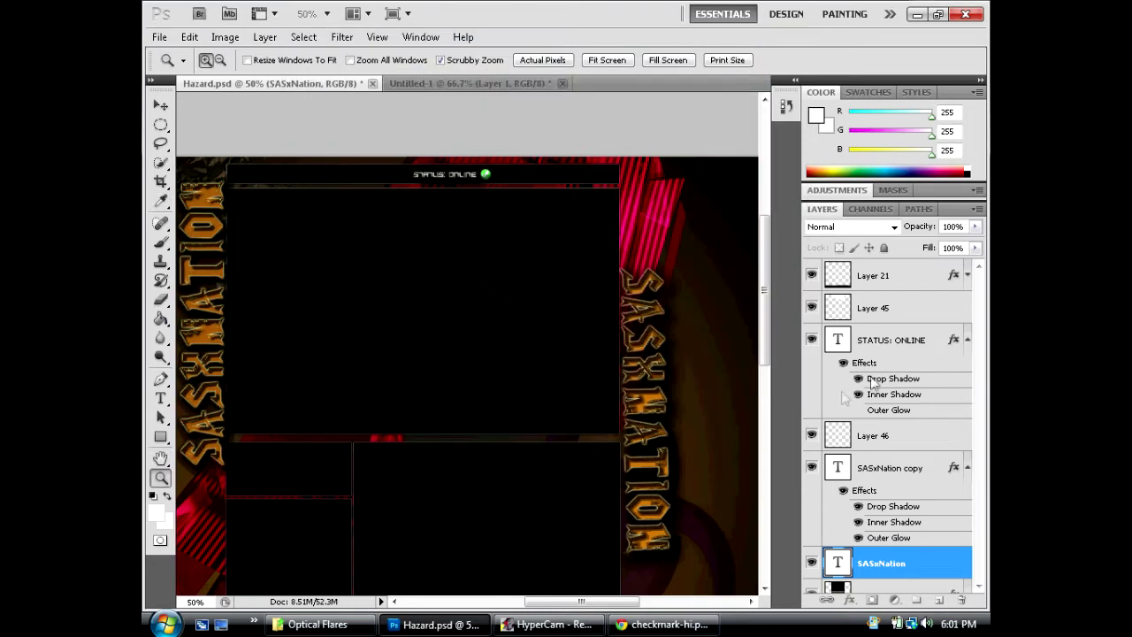
right_click(351, 386)
click(416, 475)
scroll(920, 442, down, 5)
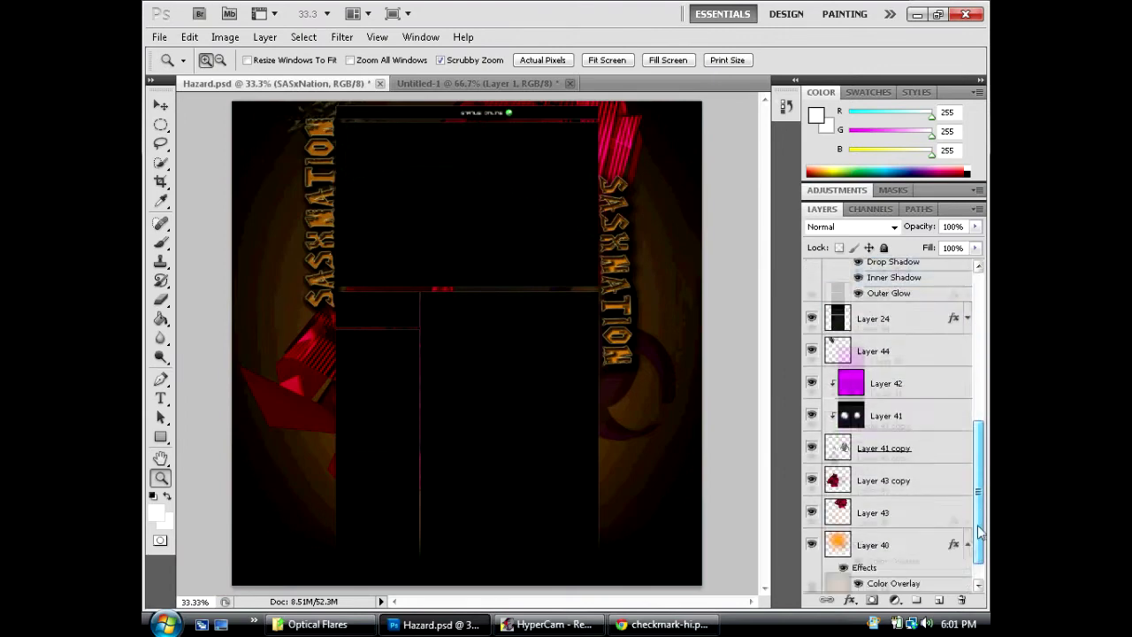
scroll(924, 460, down, 3)
click(928, 487)
scroll(920, 398, up, 10)
right_click(871, 275)
click(757, 279)
key(Return)
Rotate the Layer 21 copy with Free Transform and commit it.
key(v)
key(ctrl+t)
mouse_move(495, 133)
mouse_down()
mouse_move(512, 152)
mouse_move(567, 163)
mouse_up()
key(Return)
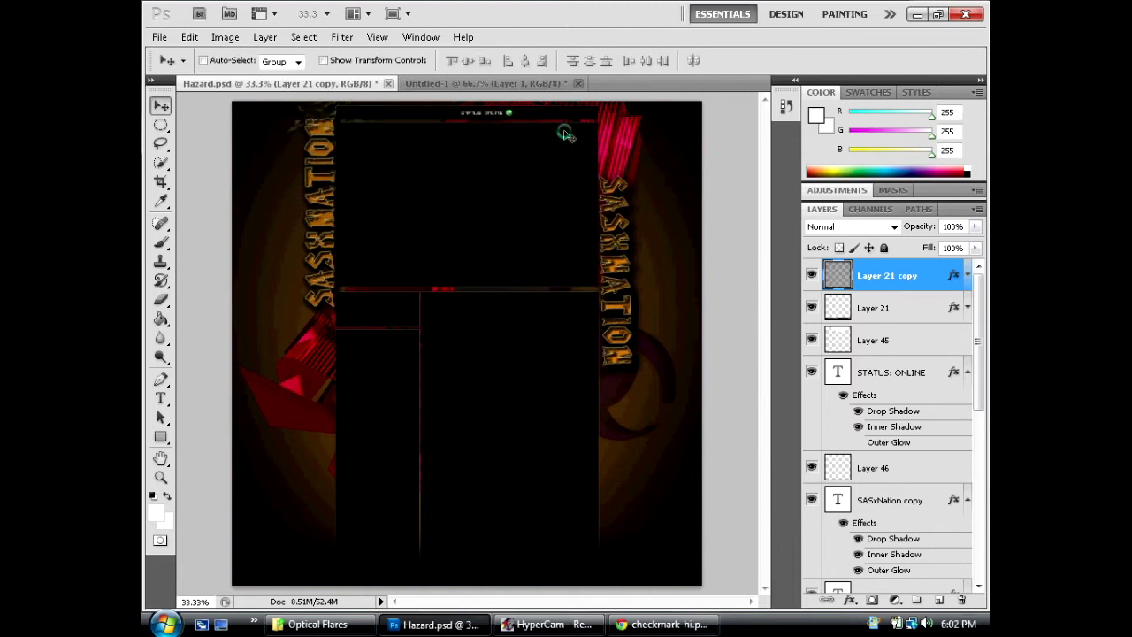
key(ctrl+t)
key(Return)
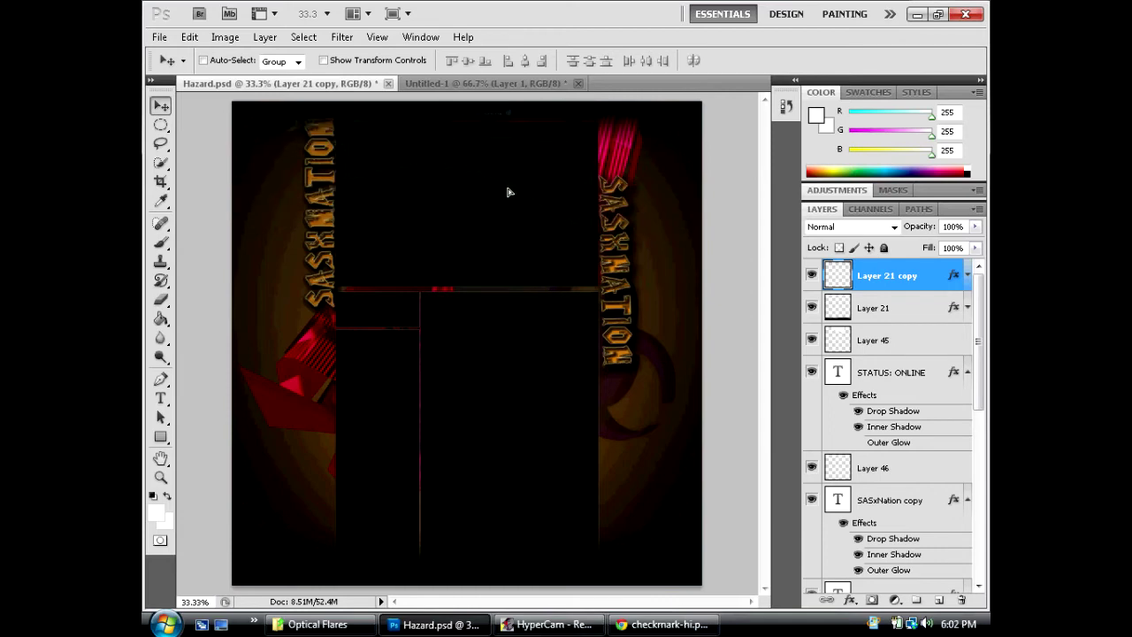
Zoom in on the STATUS: ONLINE text and step from Layer 45 down to Layer 46.
key(z)
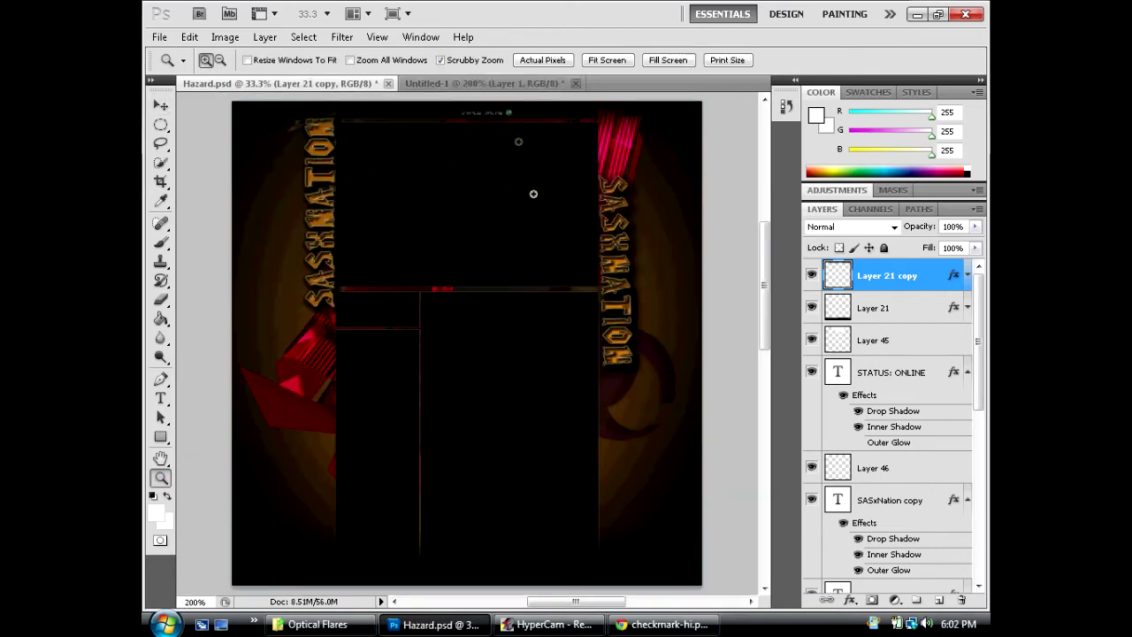
click(492, 127)
click(884, 340)
key(v)
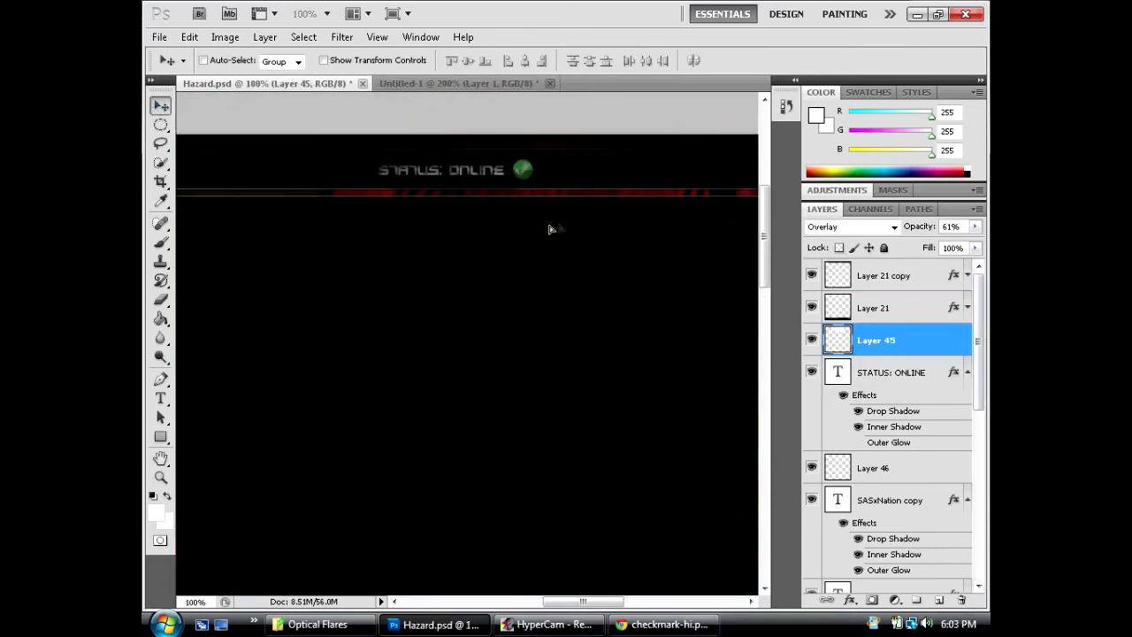
key(alt+bracketleft)
key(alt+bracketleft)
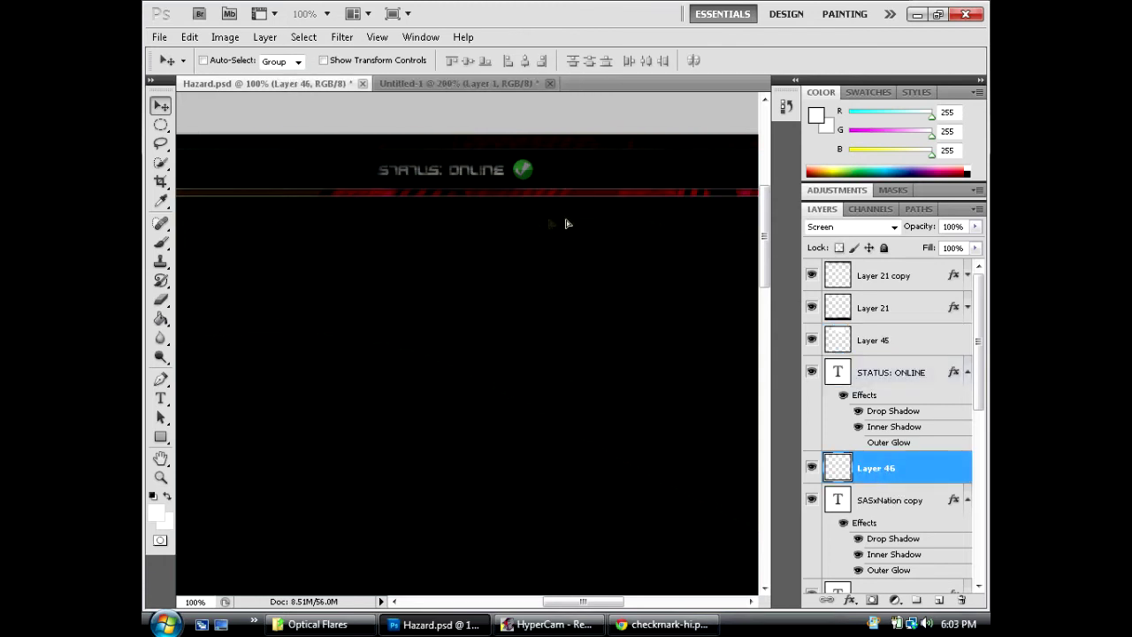
key(alt+bracketleft)
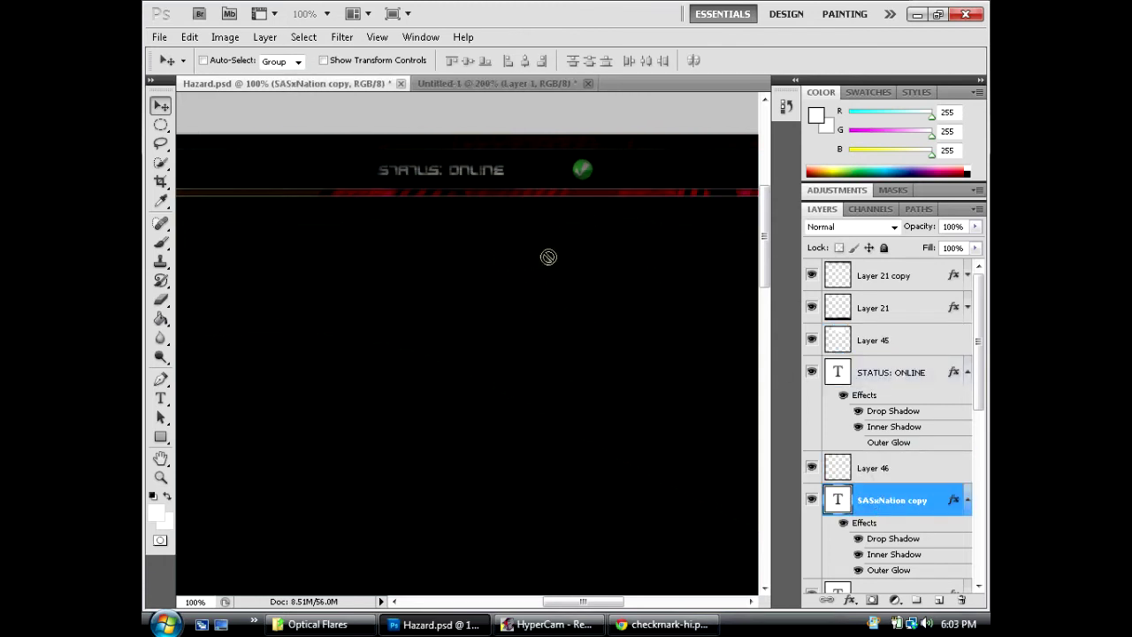
scroll(548, 186, up, 2)
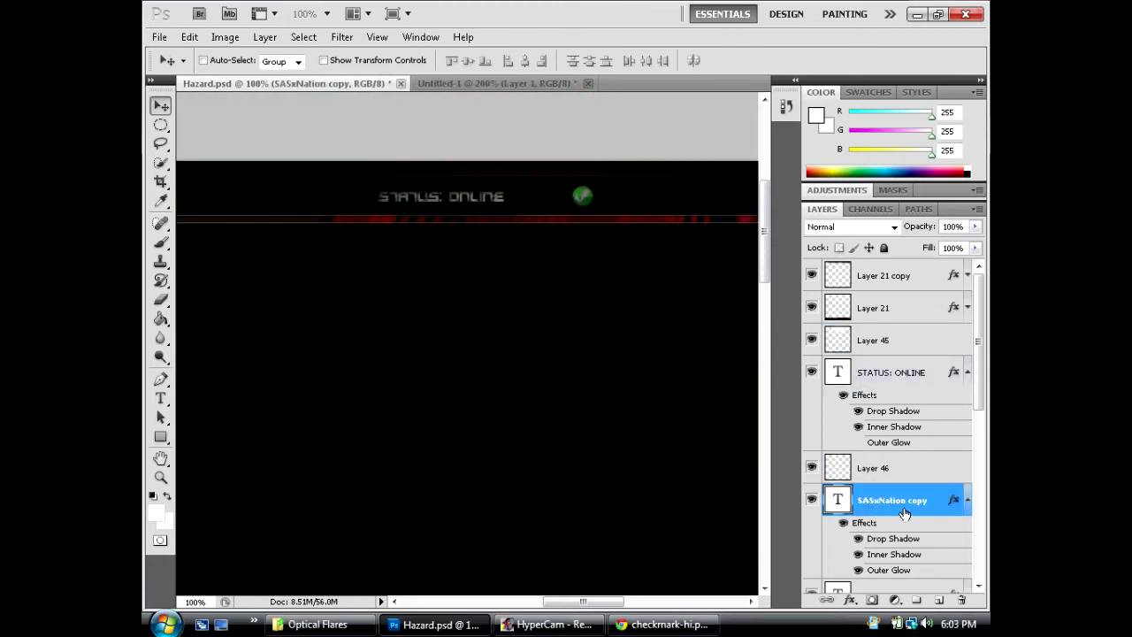
Zoom out to 50% and shift the right-side artwork left.
key(z)
right_click(285, 428)
click(341, 516)
key(ctrl+minus)
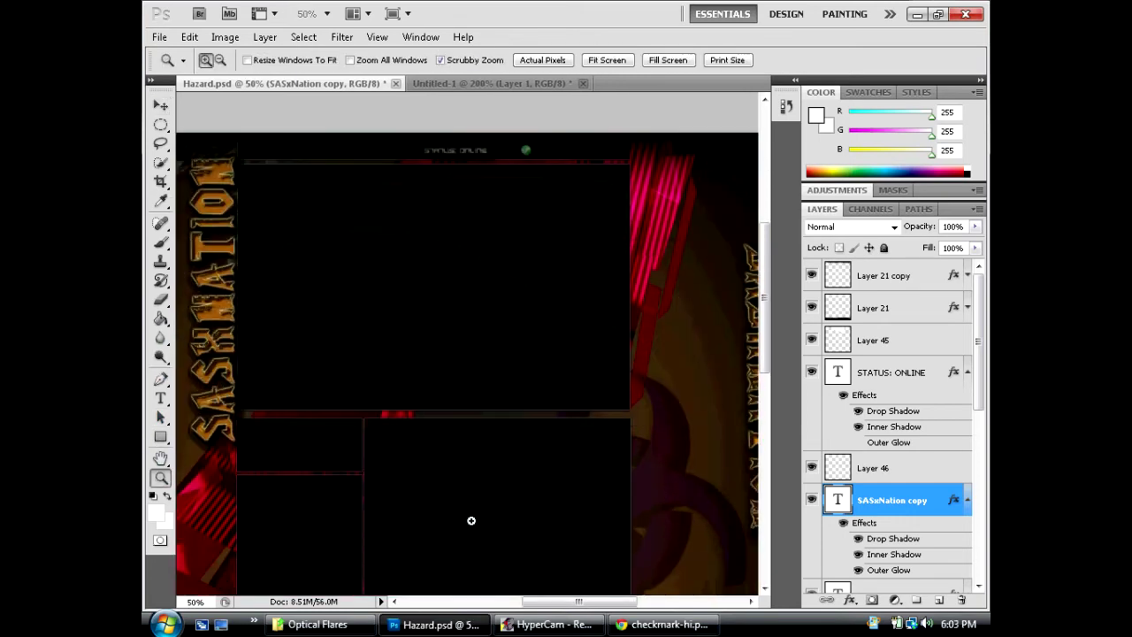
key(v)
drag(712, 474, 619, 470)
At 200% zoom, move the STATUS: ONLINE text beside the green check mark.
key(z)
click(486, 189)
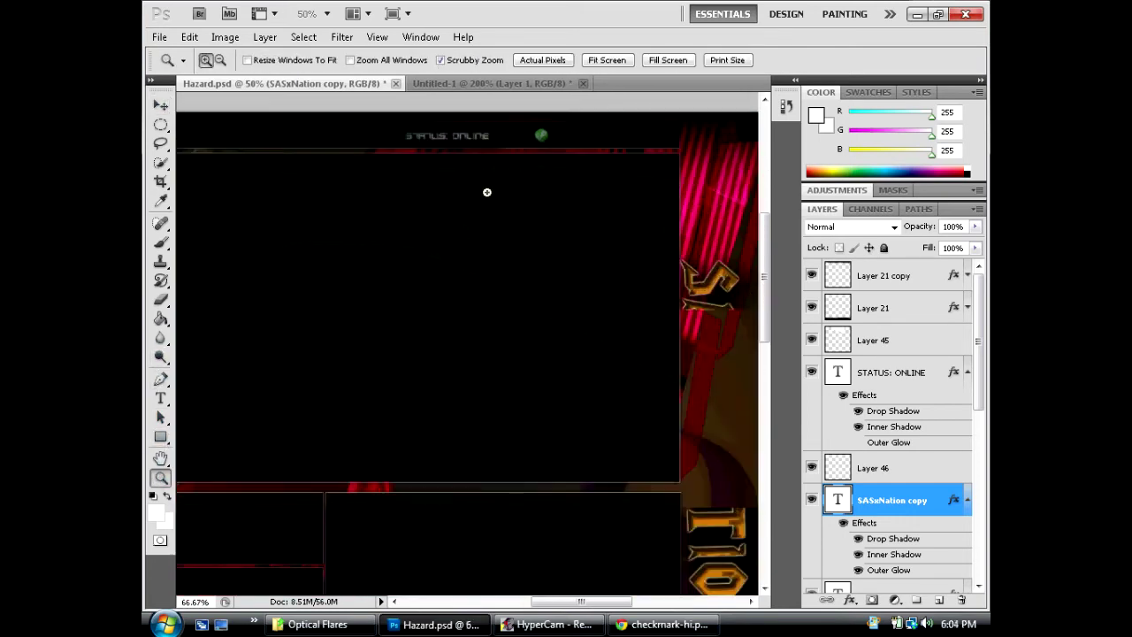
click(557, 235)
key(v)
key(alt+bracketright)
key(alt+bracketright)
drag(472, 348, 551, 323)
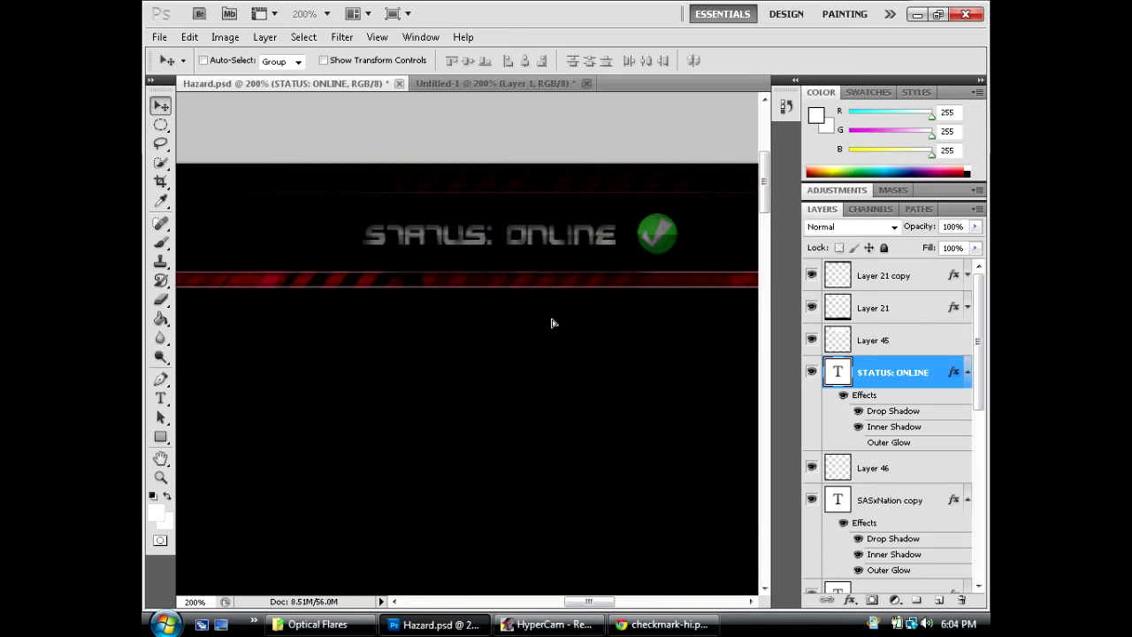
key(alt+bracketleft)
key(alt+bracketleft)
Place the Acrez6 flare from the Optical Flares folder in Screen blend mode.
click(318, 625)
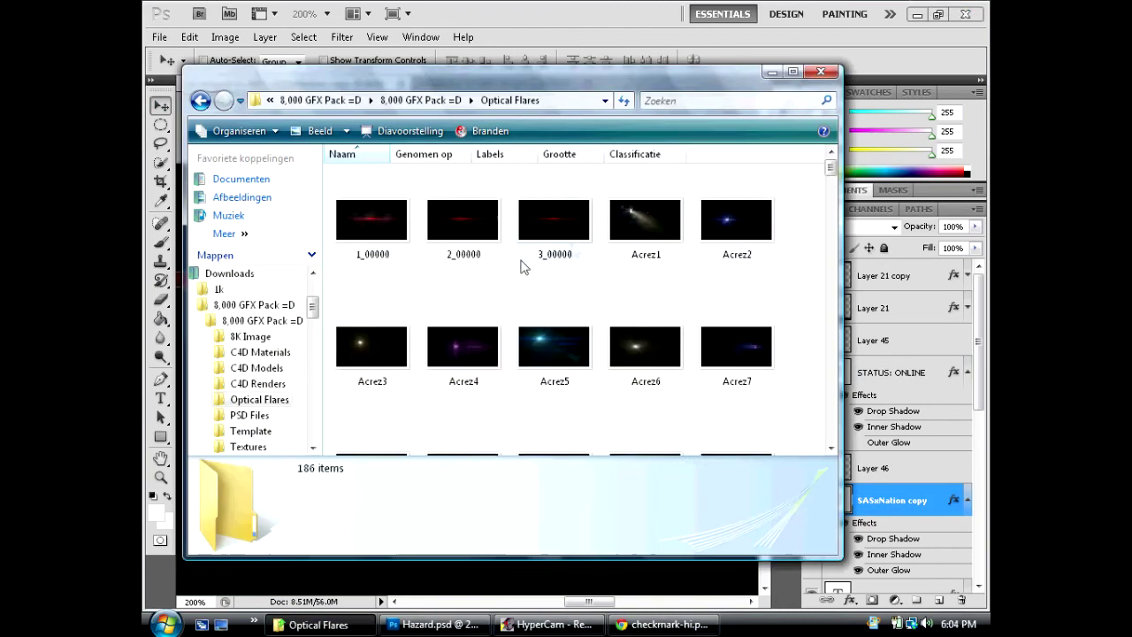
drag(644, 346, 474, 493)
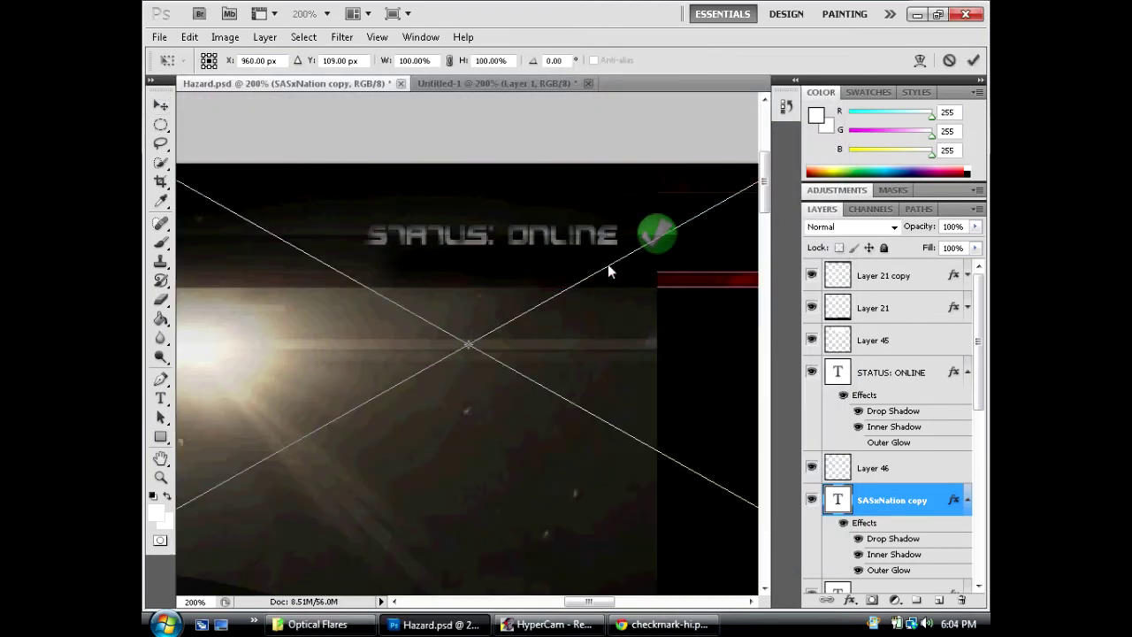
key(z)
click(478, 247)
alt+click(536, 495)
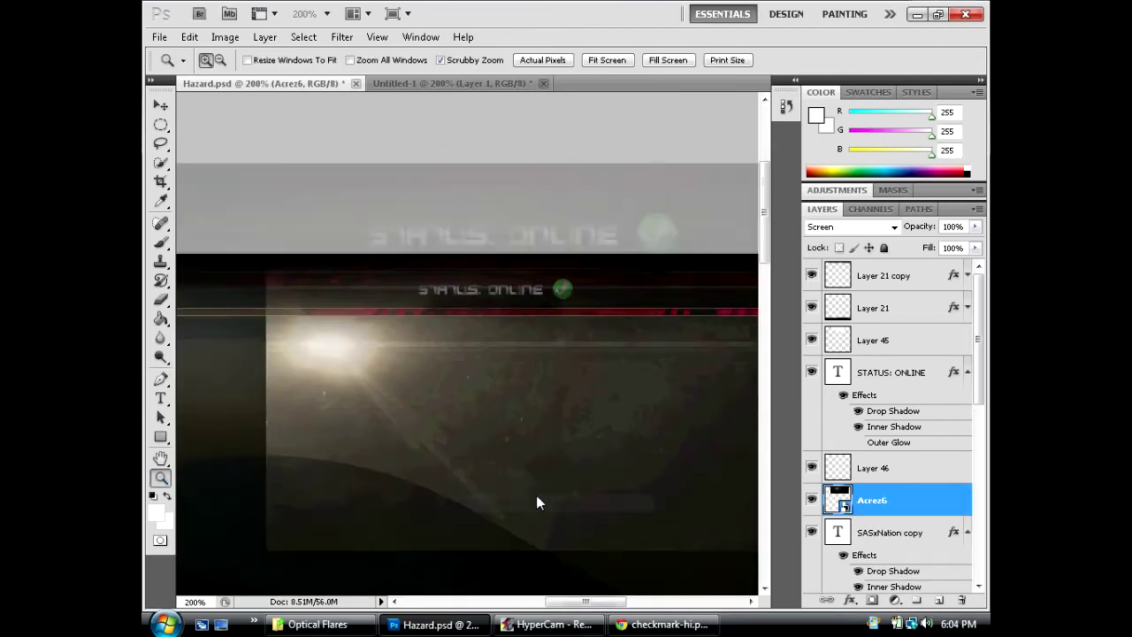
alt+click(561, 510)
alt+click(531, 513)
Squash the flare into a thin horizontal streak behind the STATUS: ONLINE text.
click(161, 106)
key(ctrl+t)
mouse_move(203, 505)
mouse_down()
mouse_move(551, 192)
mouse_move(551, 215)
mouse_up()
key(Return)
mouse_move(688, 209)
mouse_down()
mouse_move(526, 345)
mouse_move(510, 315)
mouse_up()
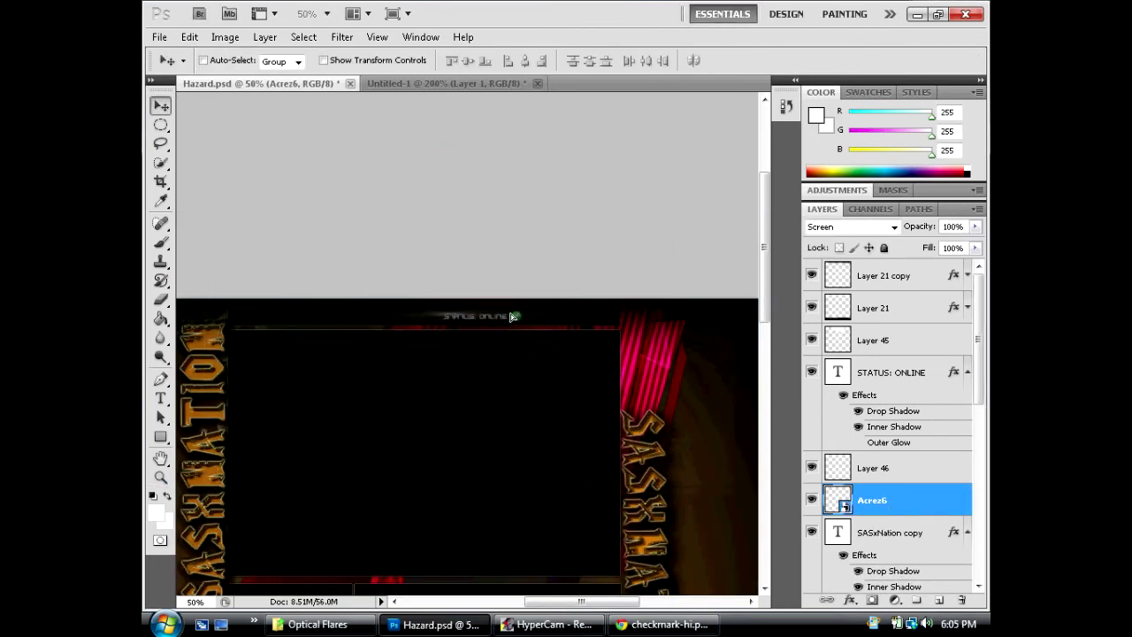
click(160, 478)
drag(452, 336, 551, 475)
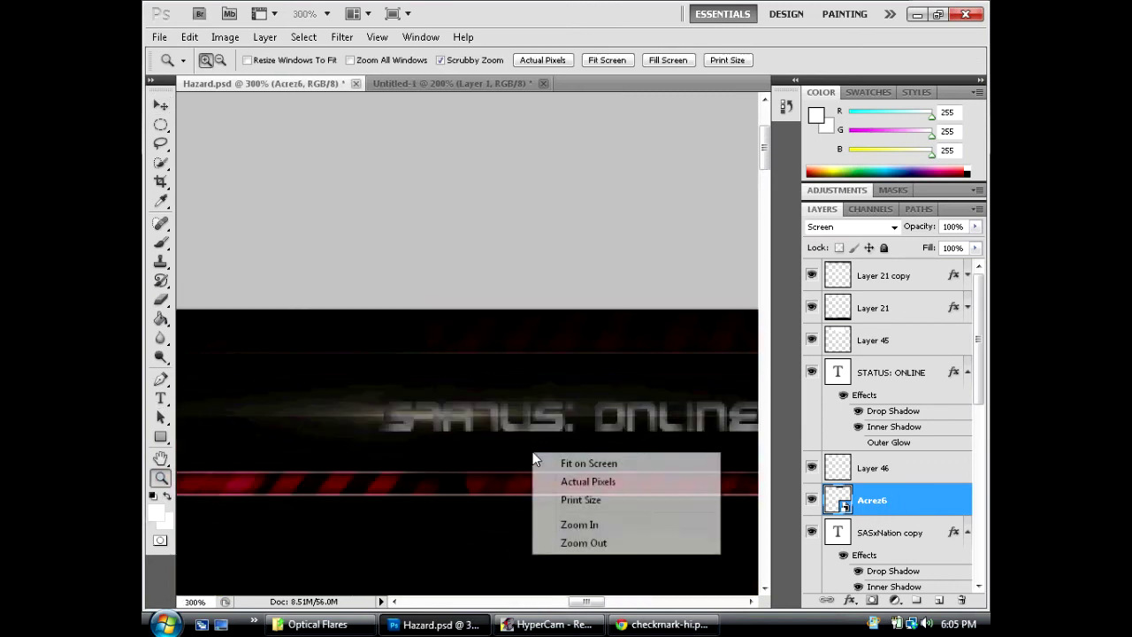
Zoom back out to view the whole design.
right_click(339, 396)
click(380, 487)
right_click(435, 410)
click(486, 502)
right_click(492, 511)
click(495, 501)
right_click(491, 516)
click(496, 504)
Save the design as a JPEG named TemplateForSashNation at quality 12.
click(160, 38)
click(211, 283)
text(TemplateFor)
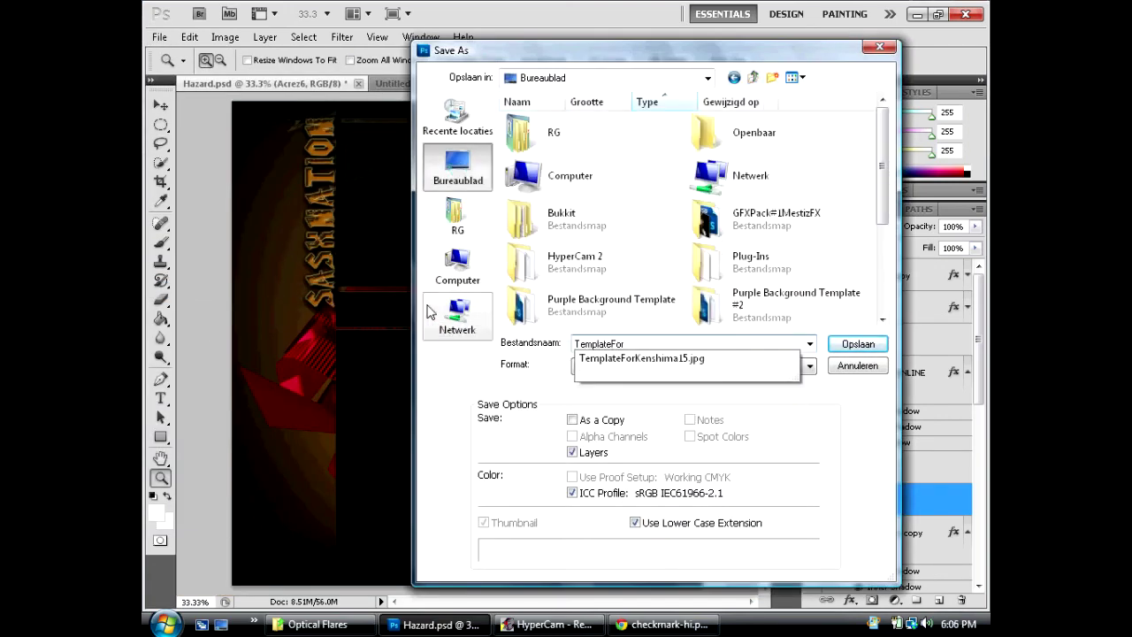
text(SashNation)
click(809, 365)
click(682, 467)
click(858, 343)
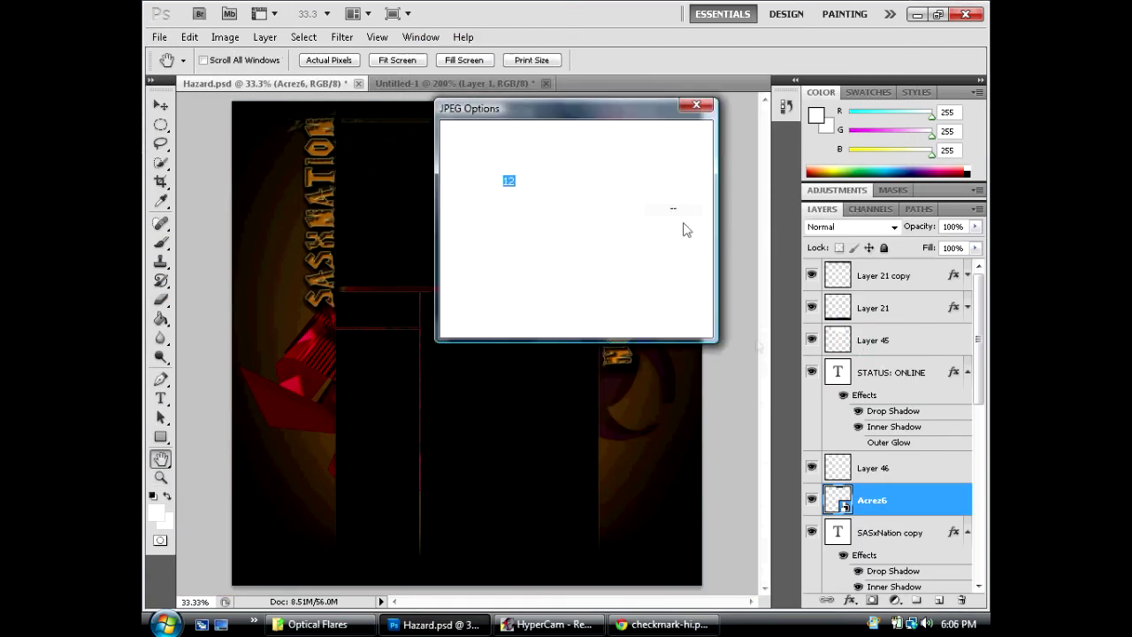
click(673, 138)
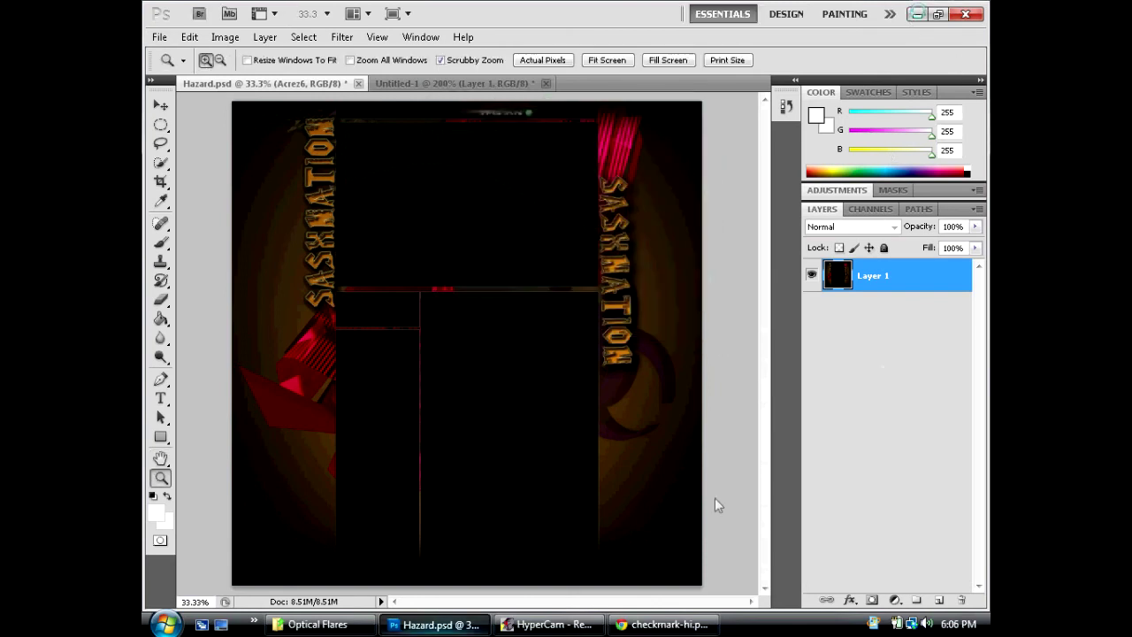